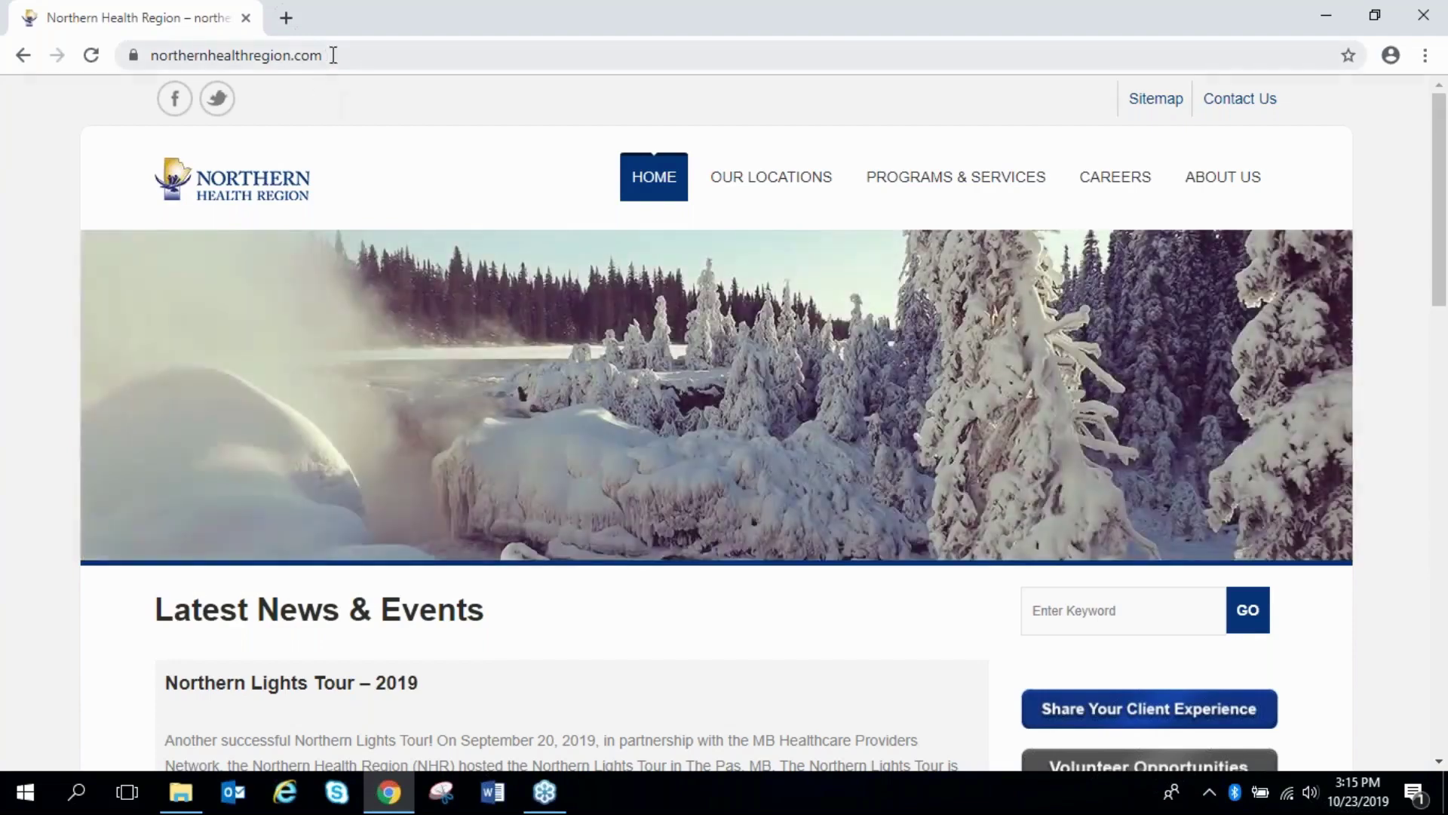
Go to Careers and open the Internal Job Opportunities listing of 52 job records
{"action": "left_click_drag", "start_coordinate": [333, 55], "coordinate": [145, 53]}
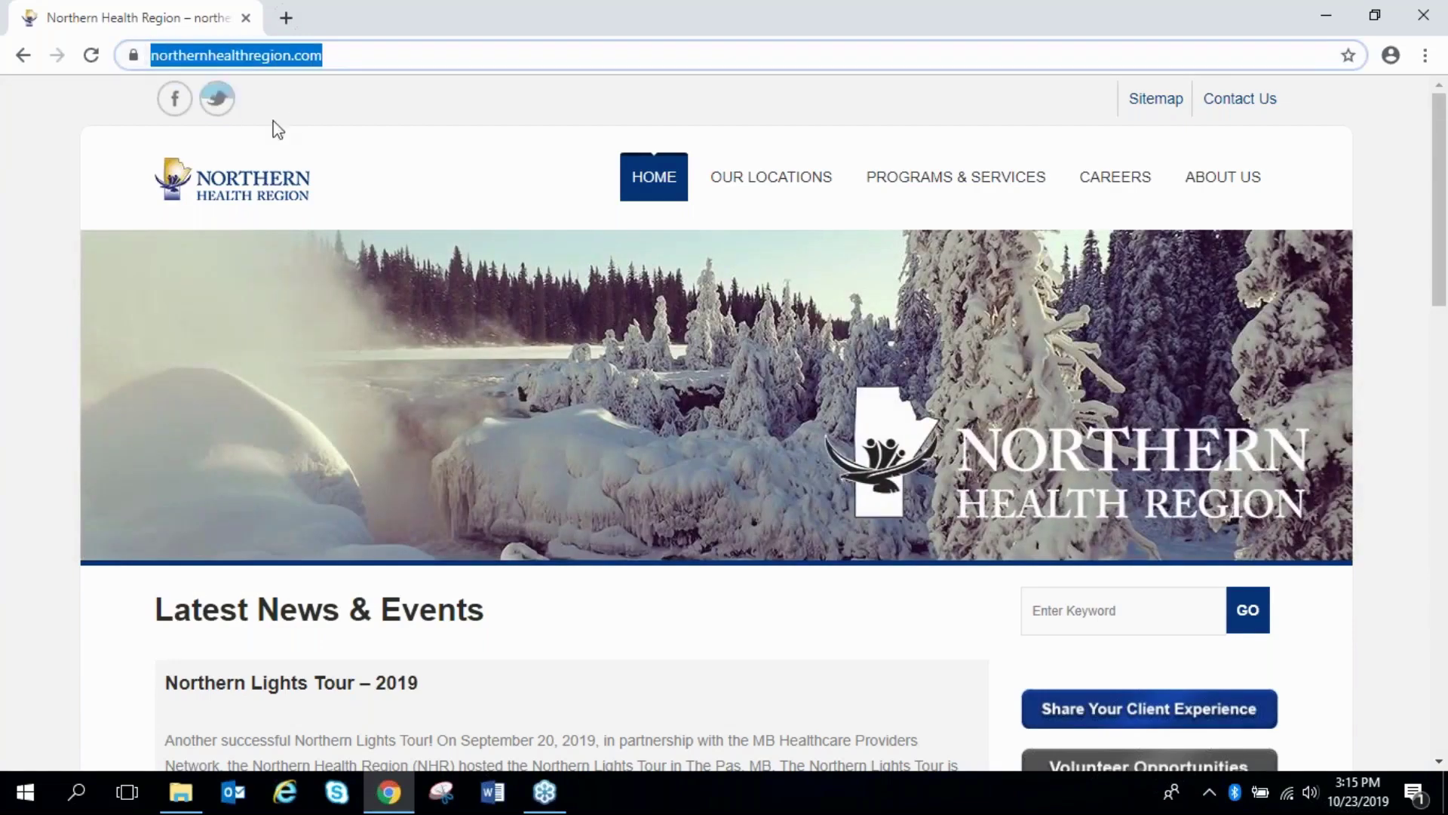
{"action": "left_click", "coordinate": [447, 119]}
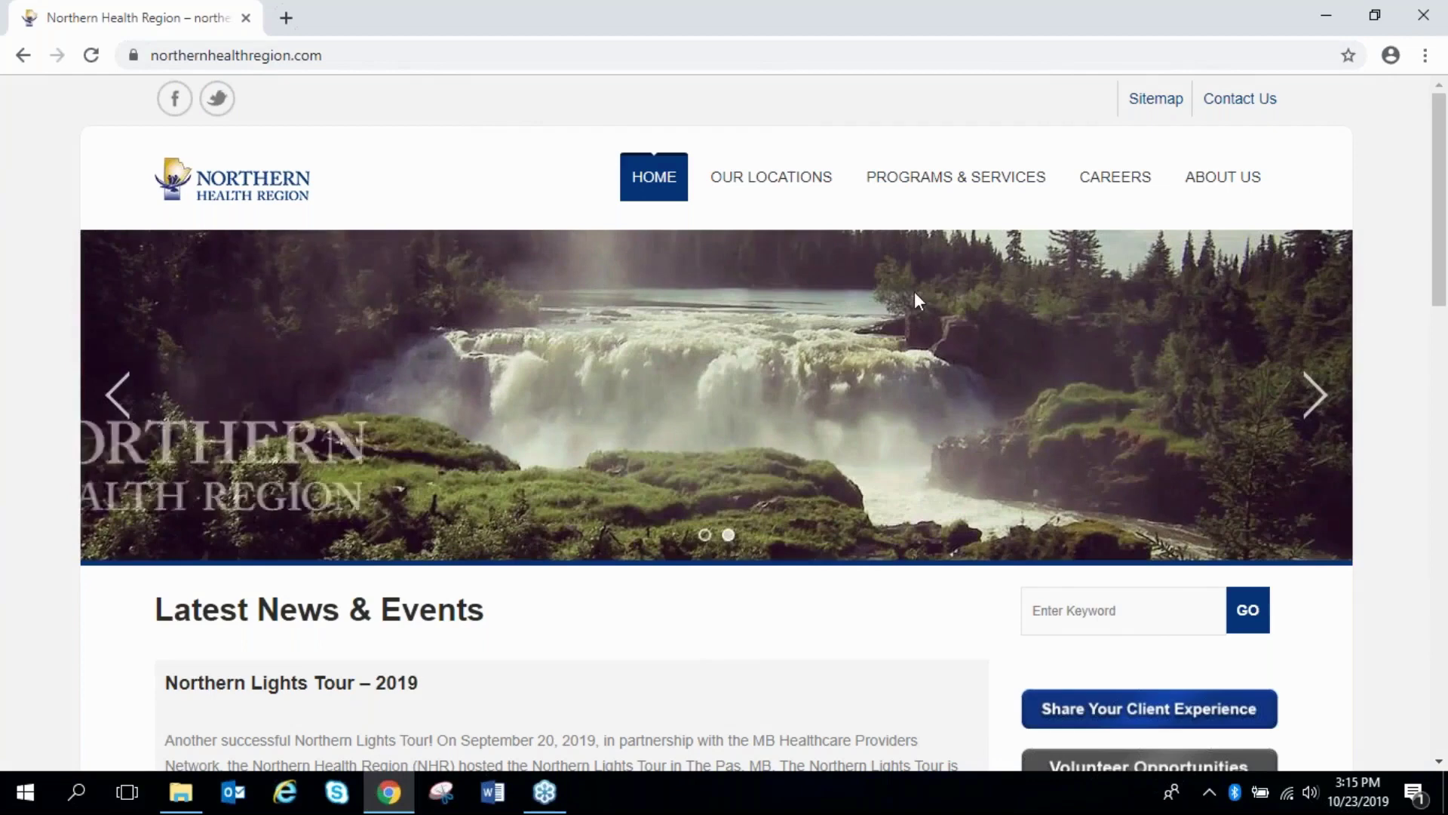
{"action": "left_click", "coordinate": [1124, 194]}
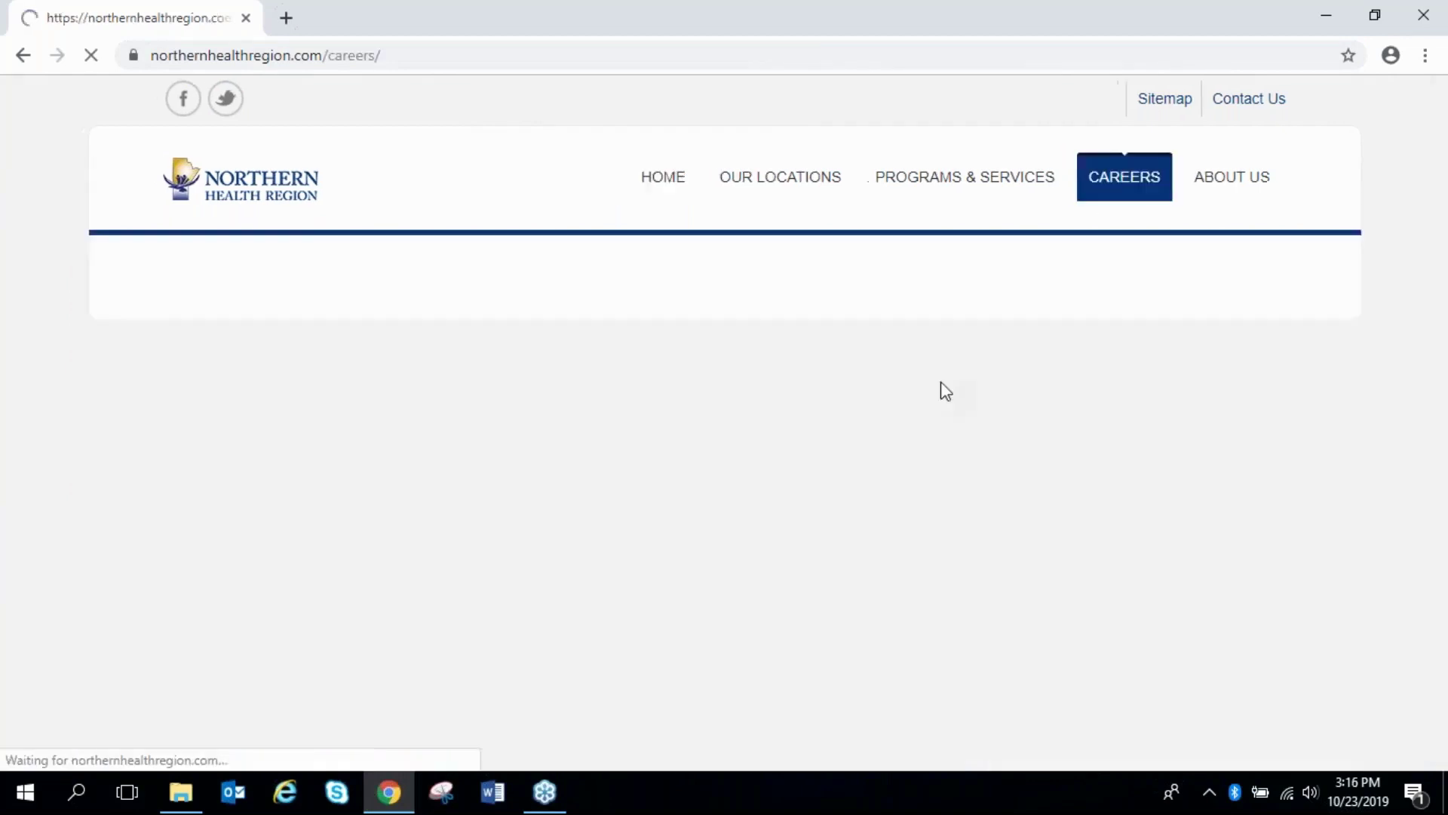
{"action": "scroll", "coordinate": [940, 381], "scroll_direction": "down", "scroll_amount": 1}
{"action": "scroll", "coordinate": [940, 386], "scroll_direction": "down", "scroll_amount": 2}
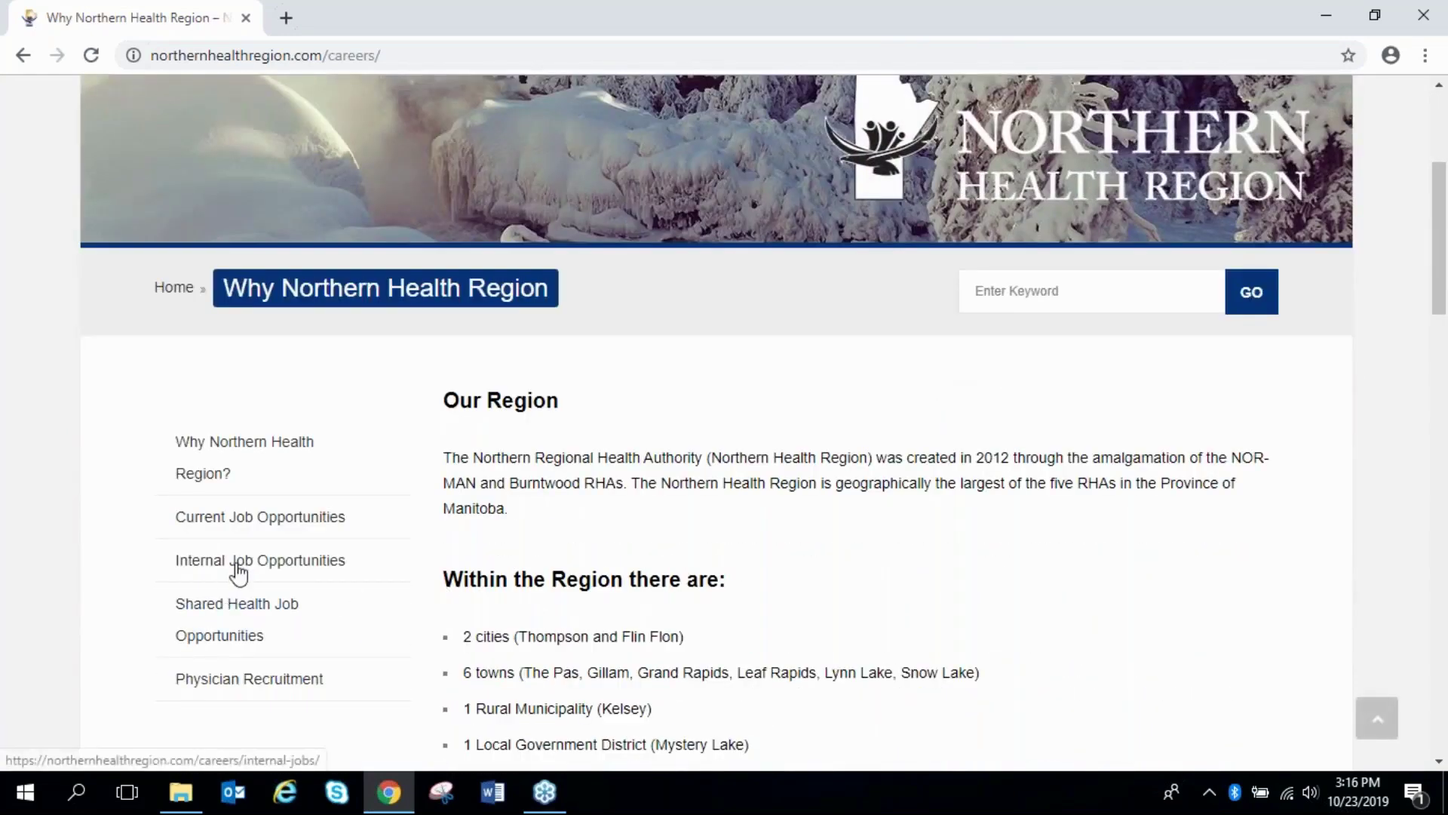
{"action": "left_click", "coordinate": [235, 562]}
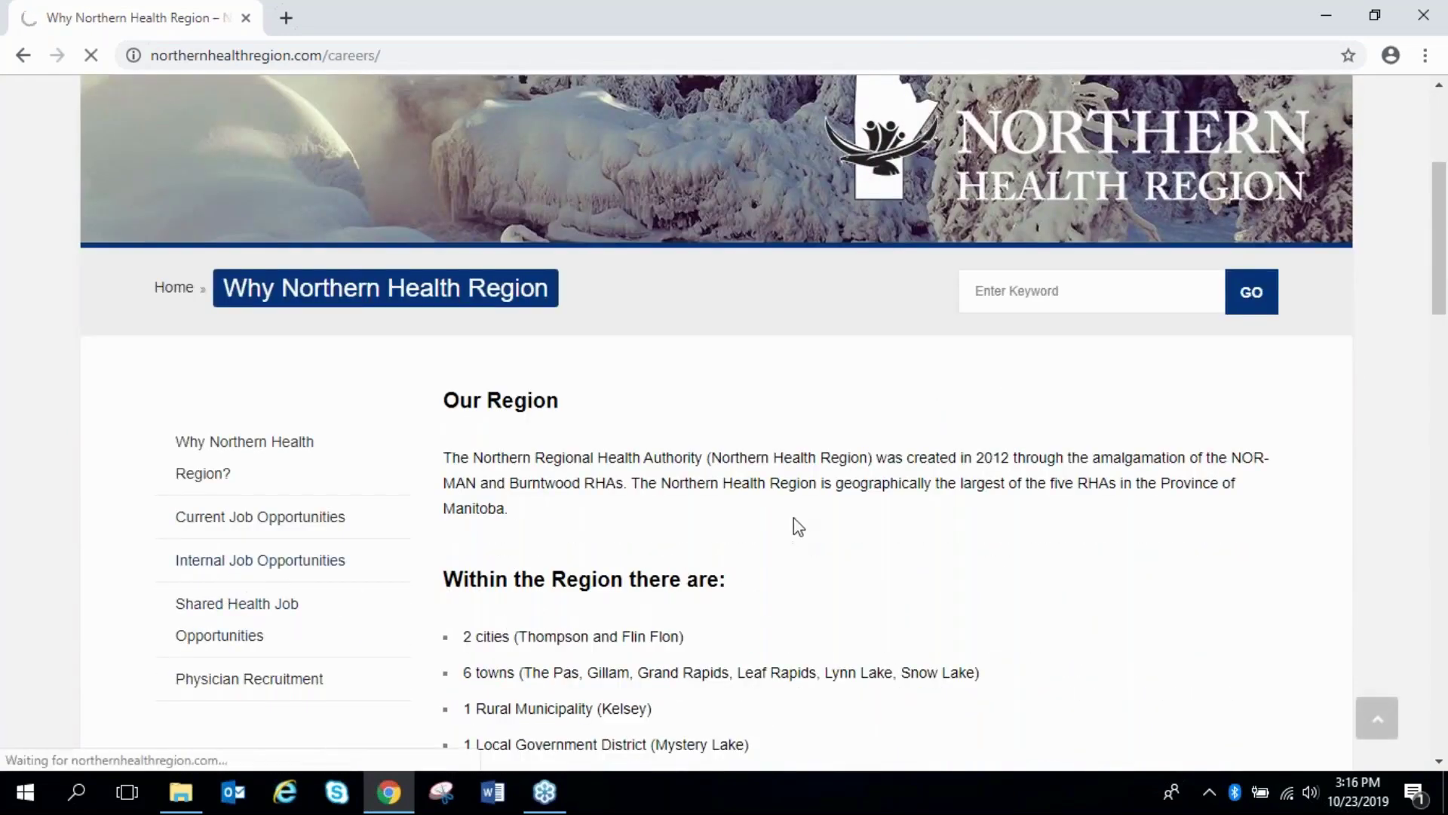
{"action": "scroll", "coordinate": [793, 517], "scroll_direction": "down", "scroll_amount": 1}
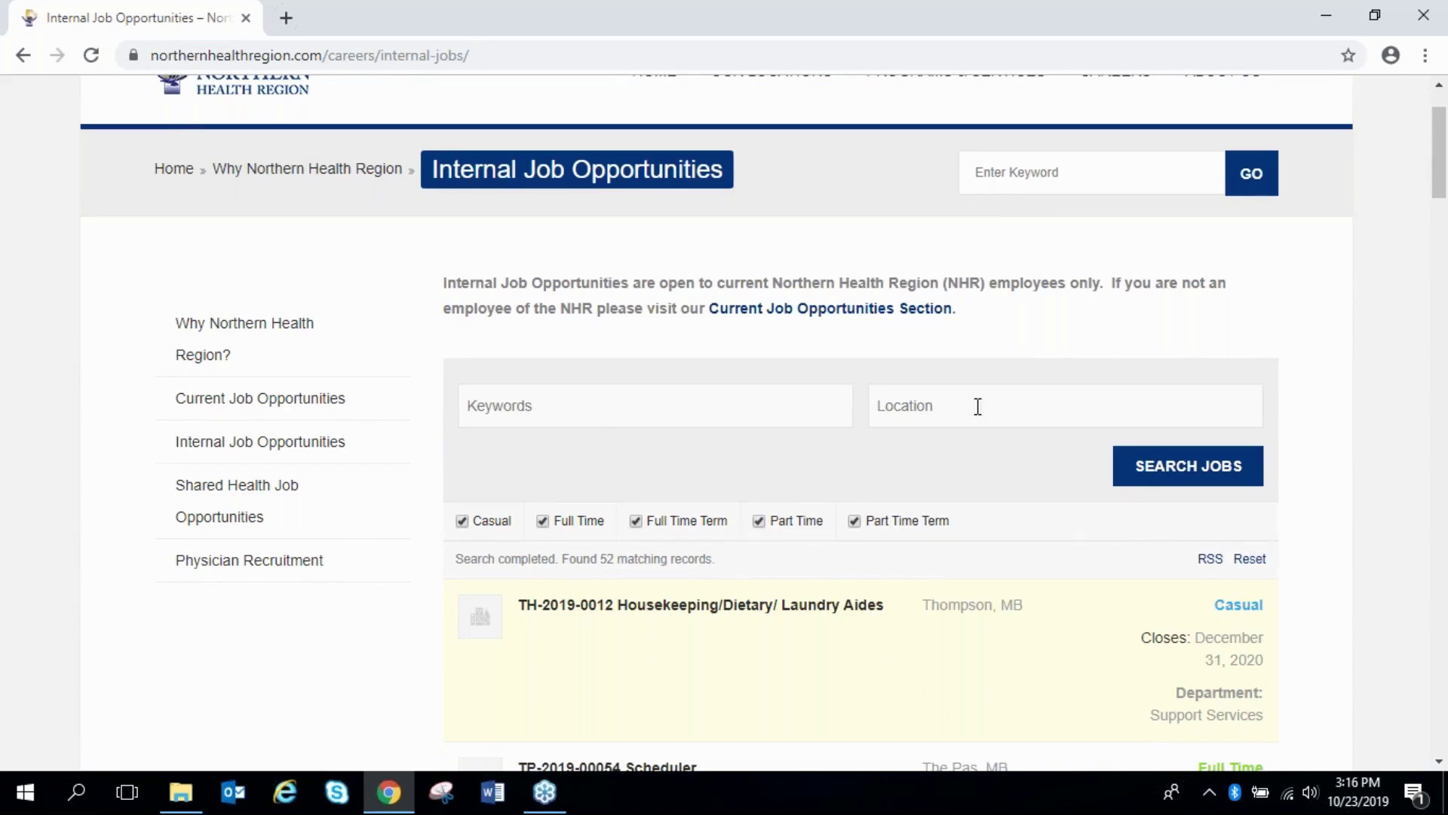
Search the internal jobs for keyword 'trainer' with location 'the pas'
{"action": "type", "text": "trainer"}
{"action": "left_click", "coordinate": [913, 409]}
{"action": "type", "text": "the pas"}
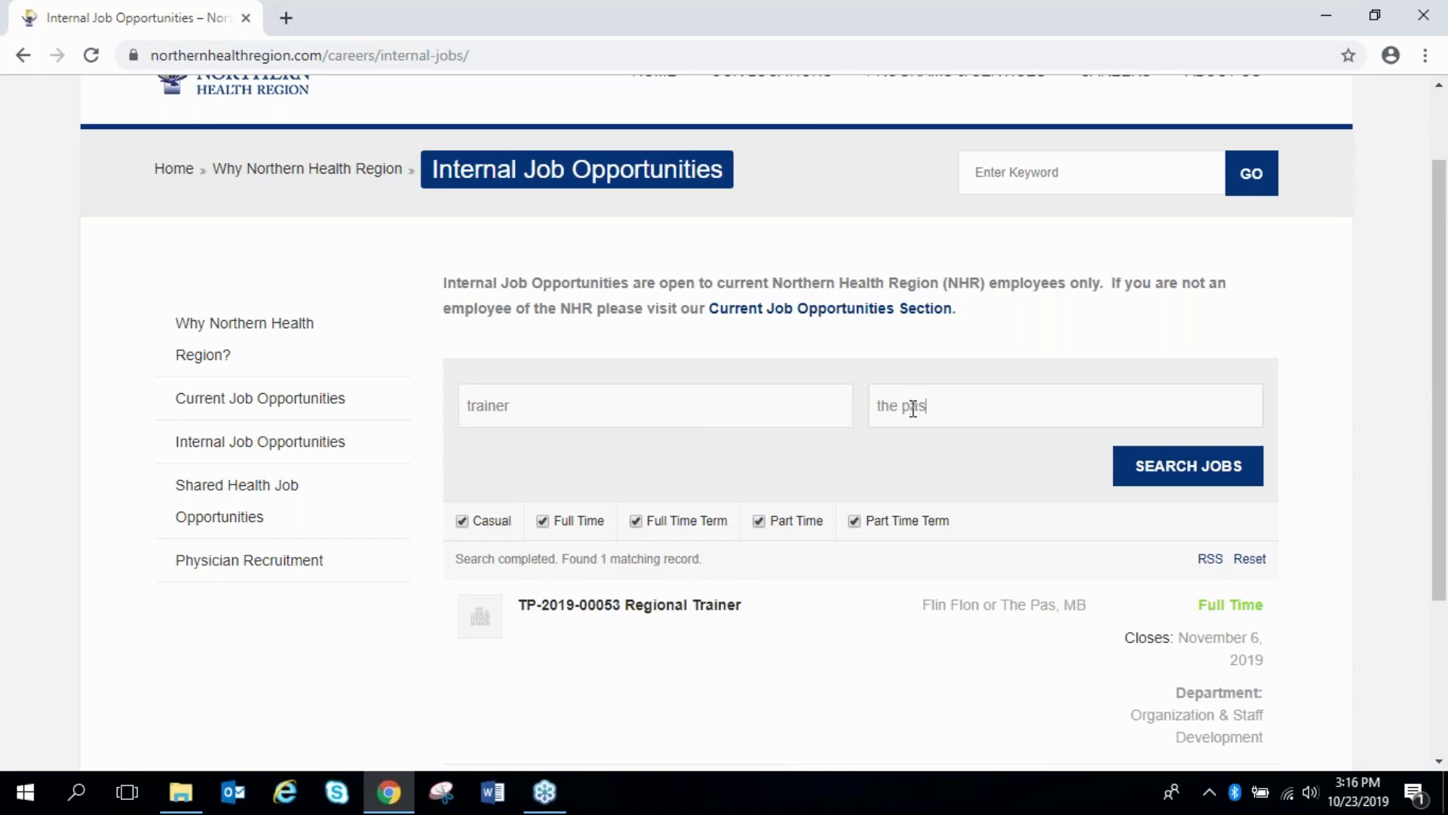
Uncheck Casual, Full Time Term, Part Time and Part Time Term so only Full Time remains
{"action": "left_click", "coordinate": [461, 522]}
{"action": "left_click", "coordinate": [642, 527]}
{"action": "left_click", "coordinate": [760, 524]}
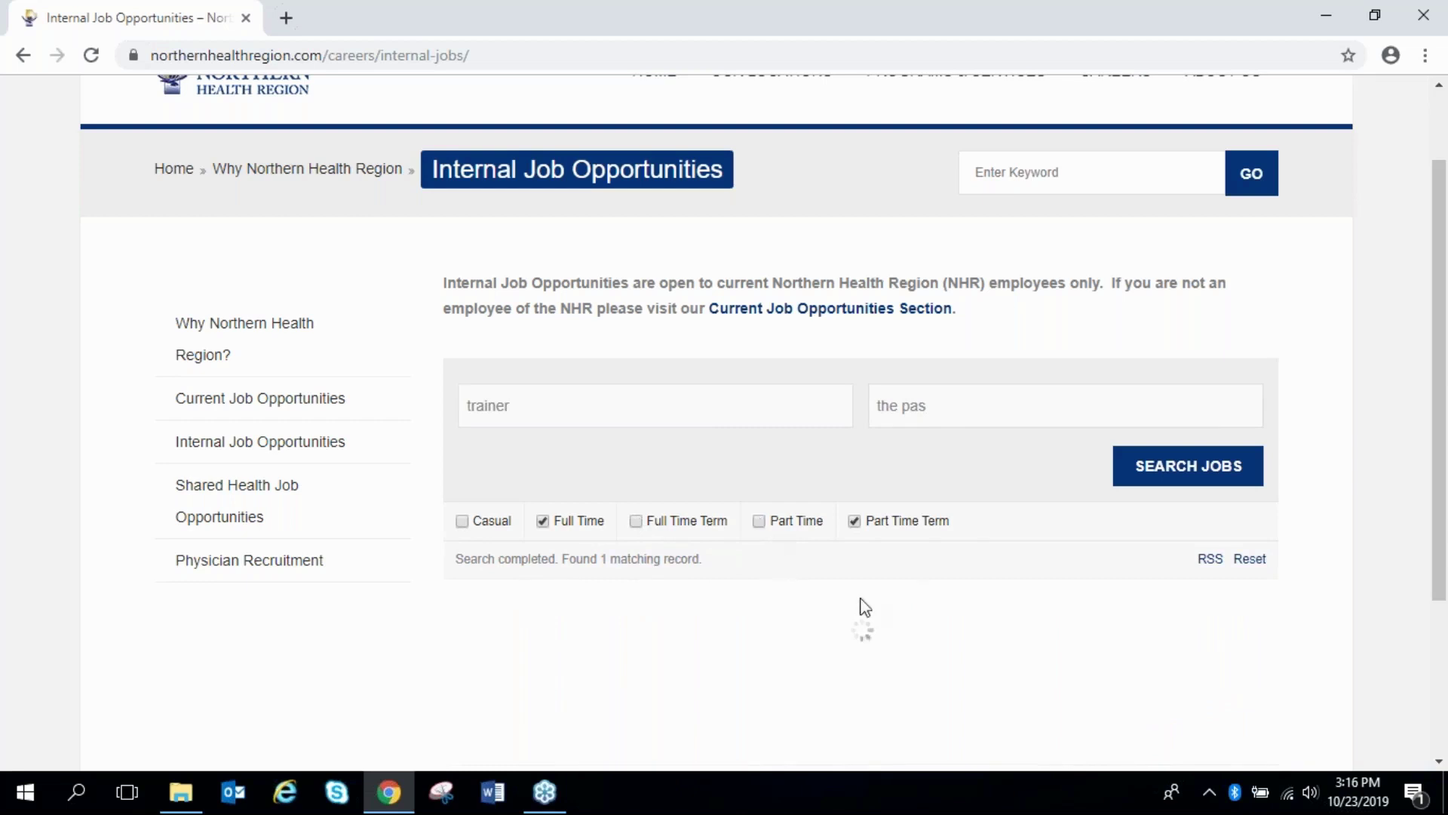
{"action": "left_click", "coordinate": [859, 522]}
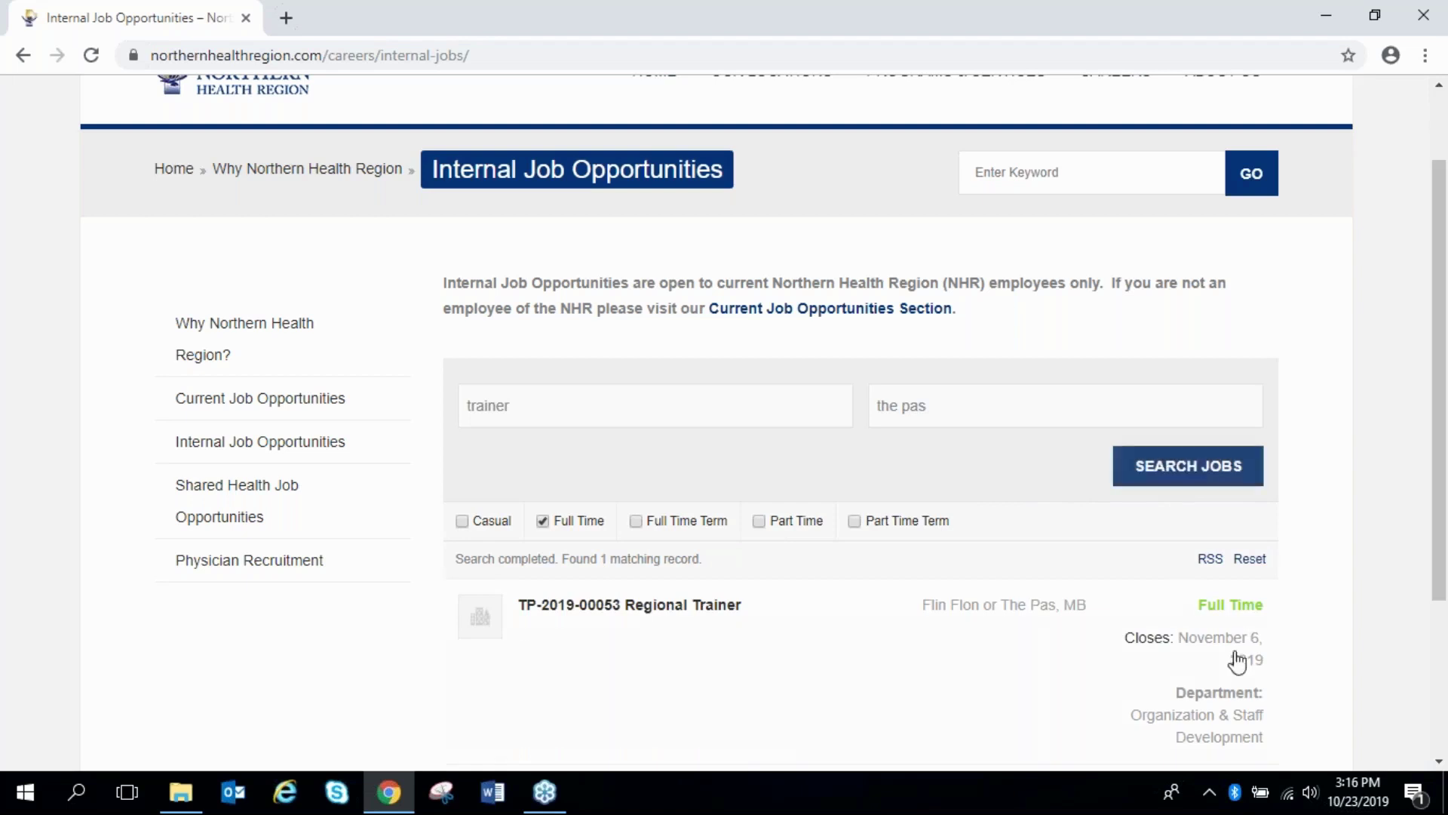
{"action": "scroll", "coordinate": [1142, 657], "scroll_direction": "down", "scroll_amount": 1}
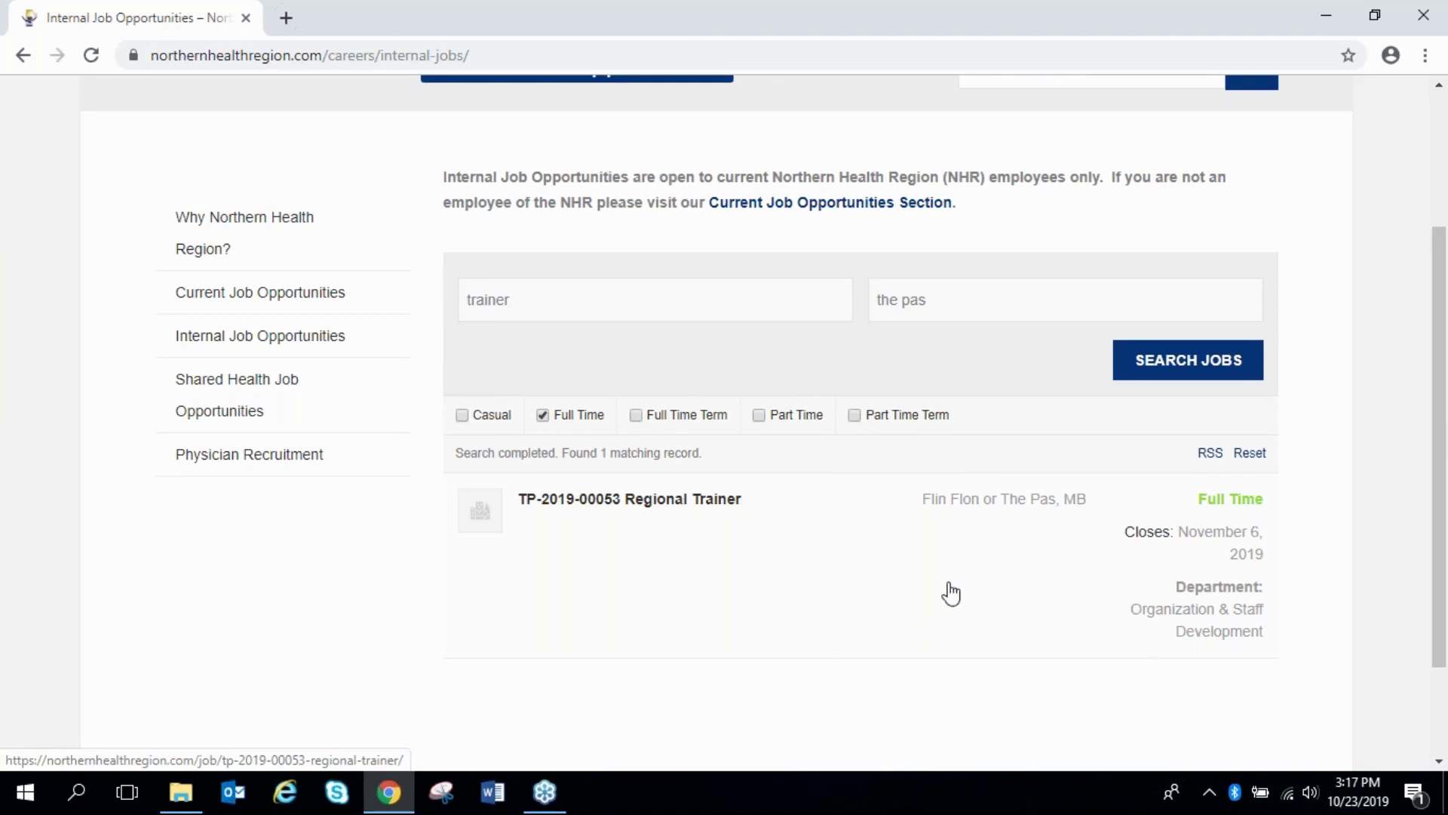
Open the TP-2019-00053 Regional Trainer posting and read down to its November 6, 2019 closing date
{"action": "left_click", "coordinate": [598, 543]}
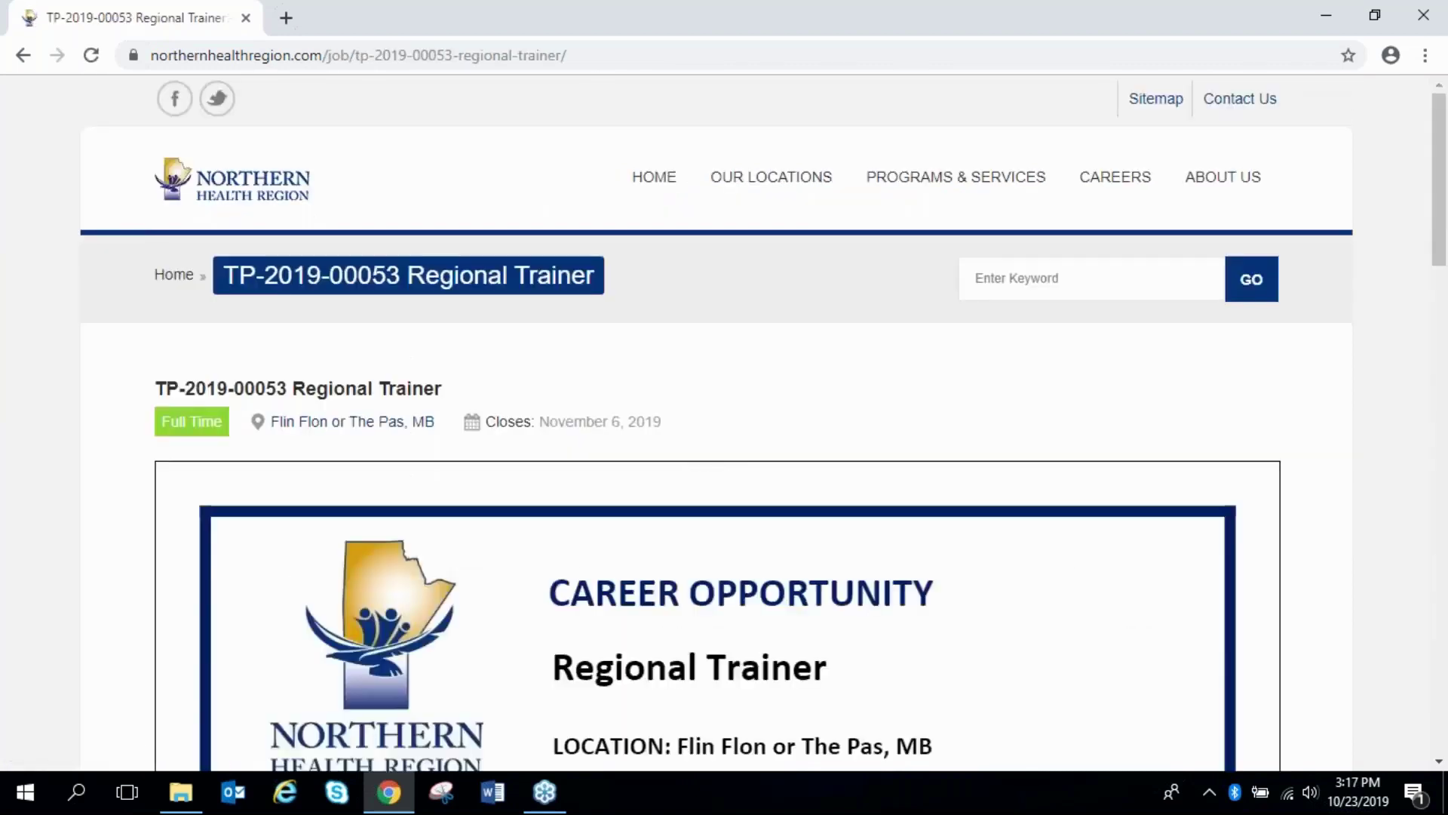
{"action": "scroll", "coordinate": [724, 453], "scroll_direction": "down", "scroll_amount": 1}
{"action": "scroll", "coordinate": [724, 453], "scroll_direction": "down", "scroll_amount": 1}
{"action": "scroll", "coordinate": [724, 423], "scroll_direction": "down", "scroll_amount": 3}
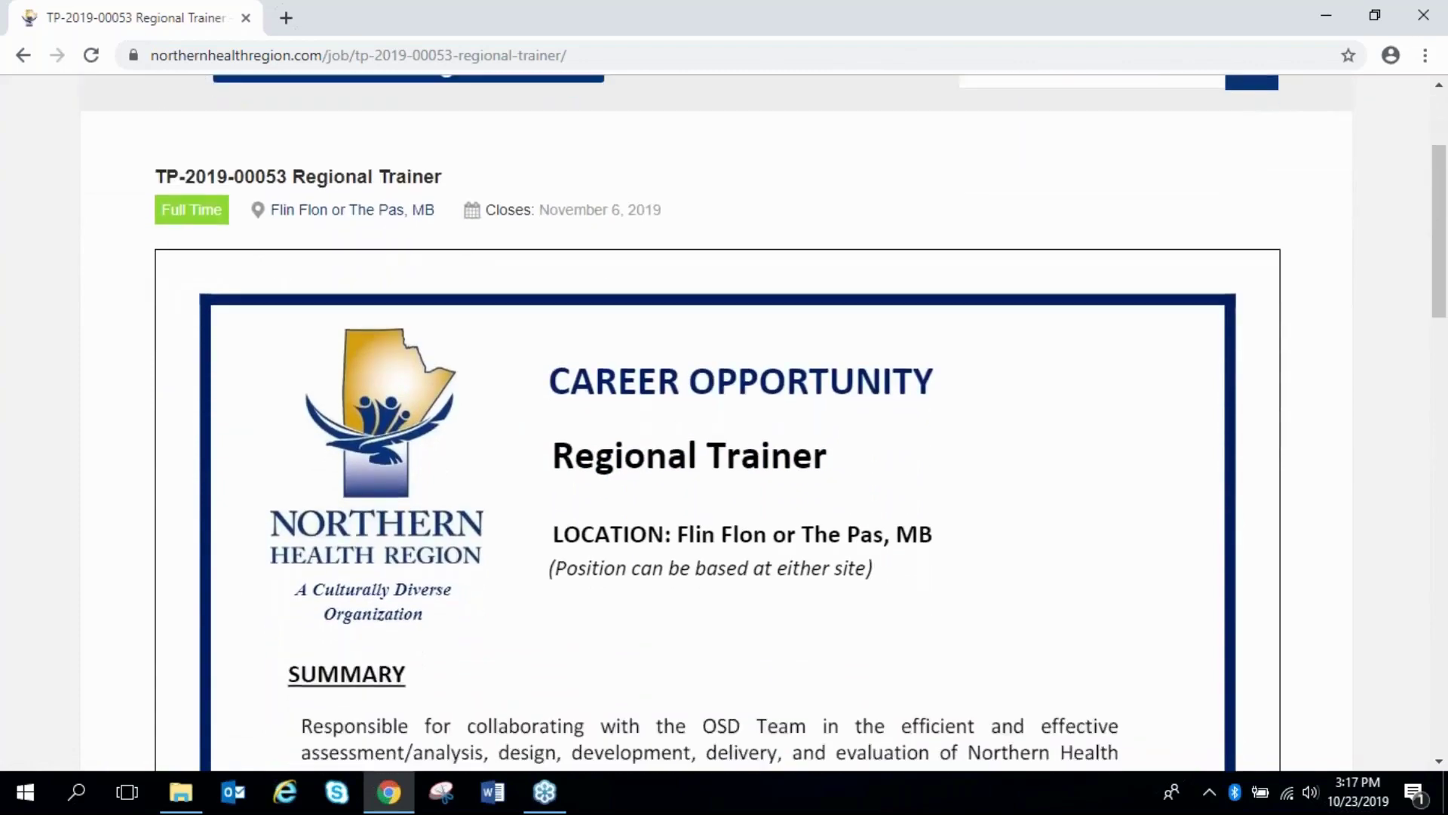
{"action": "scroll", "coordinate": [724, 423], "scroll_direction": "down", "scroll_amount": 7}
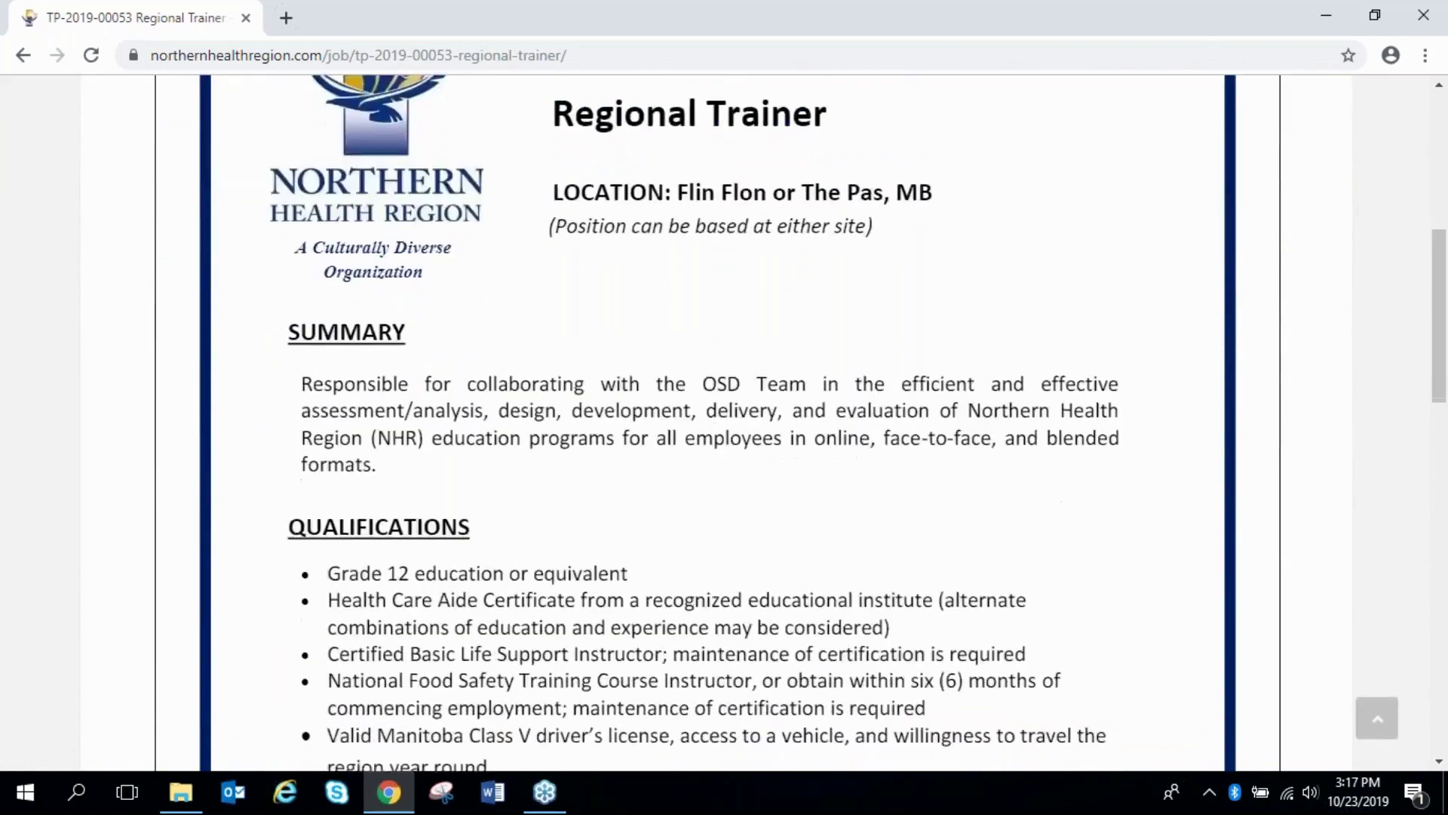
{"action": "scroll", "coordinate": [725, 422], "scroll_direction": "down", "scroll_amount": 5}
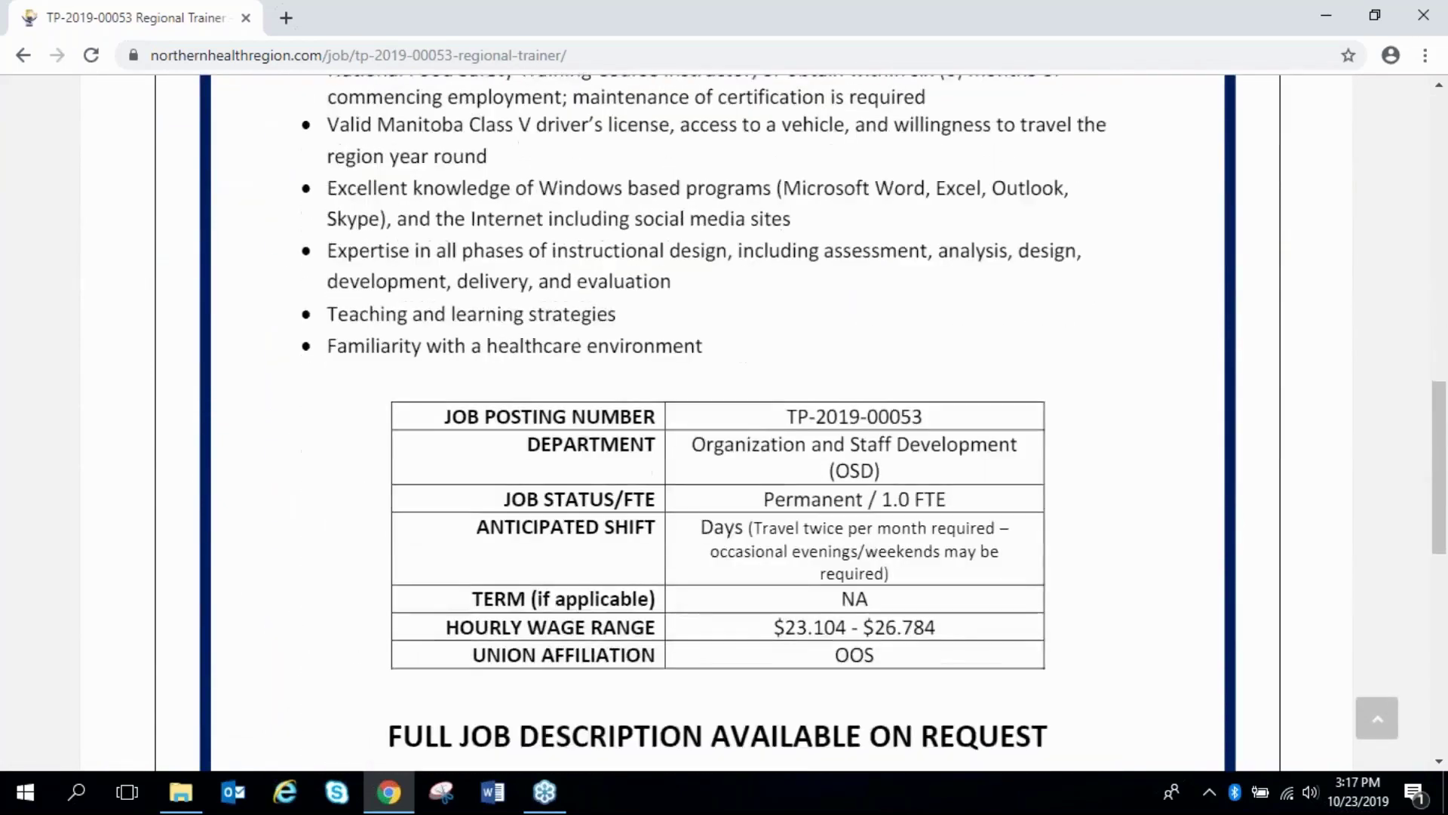
{"action": "scroll", "coordinate": [724, 422], "scroll_direction": "down", "scroll_amount": 1}
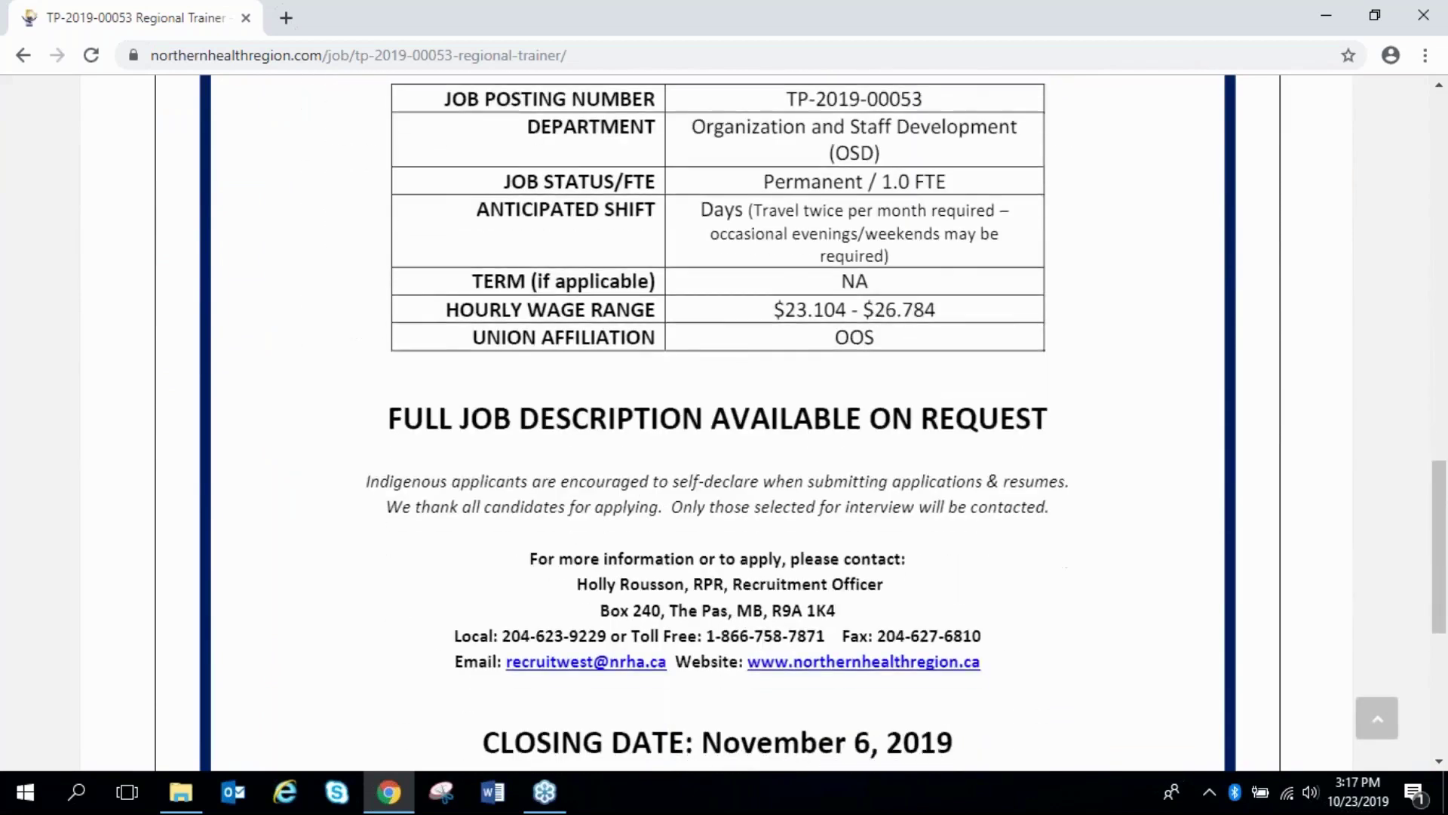
{"action": "scroll", "coordinate": [916, 645], "scroll_direction": "down", "scroll_amount": 4}
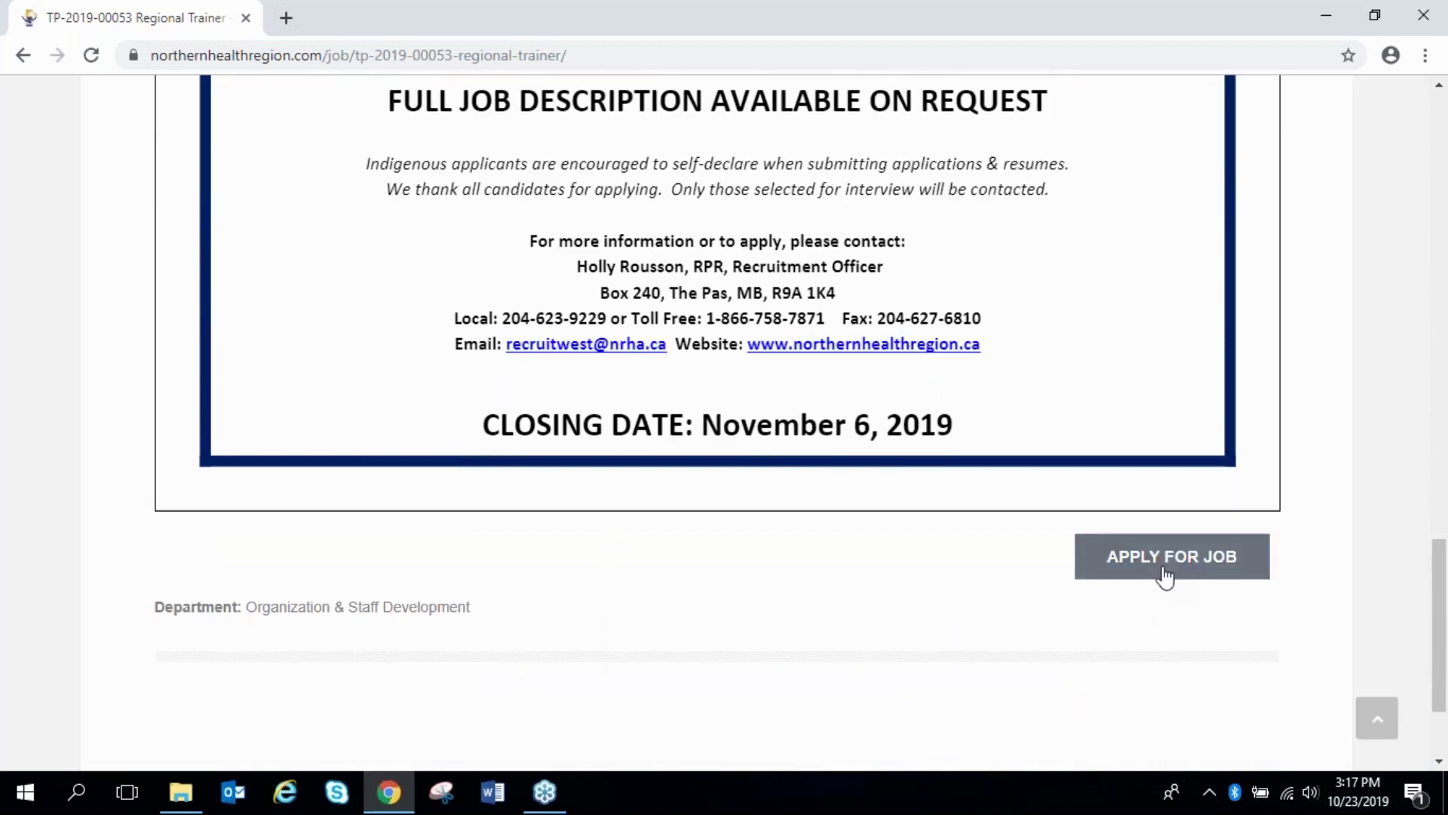
Start the Regional Trainer application, enter the applicant's name, and answer Yes to being a current employee
{"action": "left_click", "coordinate": [1165, 571]}
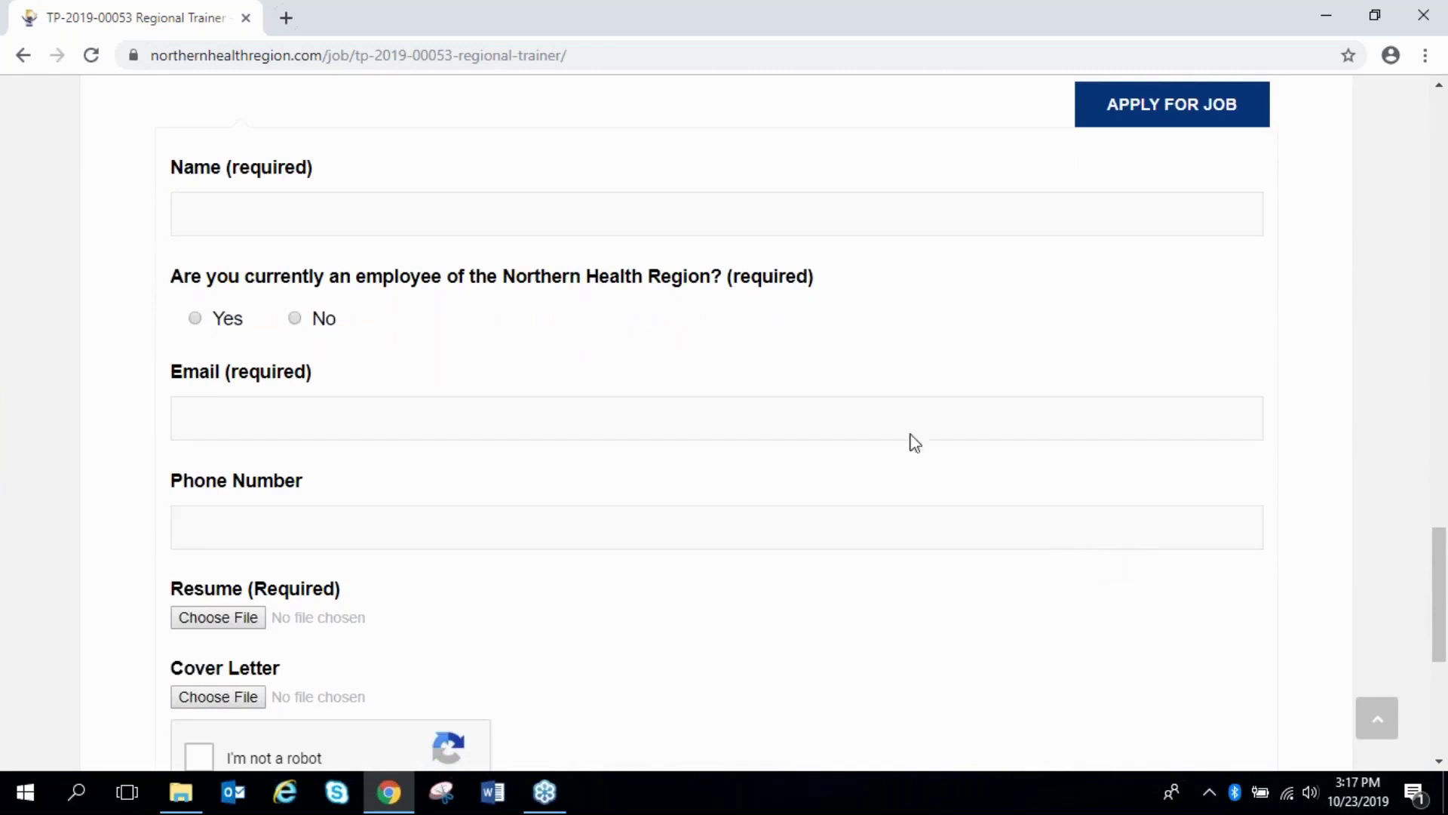
{"action": "left_click", "coordinate": [237, 212]}
{"action": "type", "text": "Jane Doe"}
{"action": "left_click", "coordinate": [195, 318]}
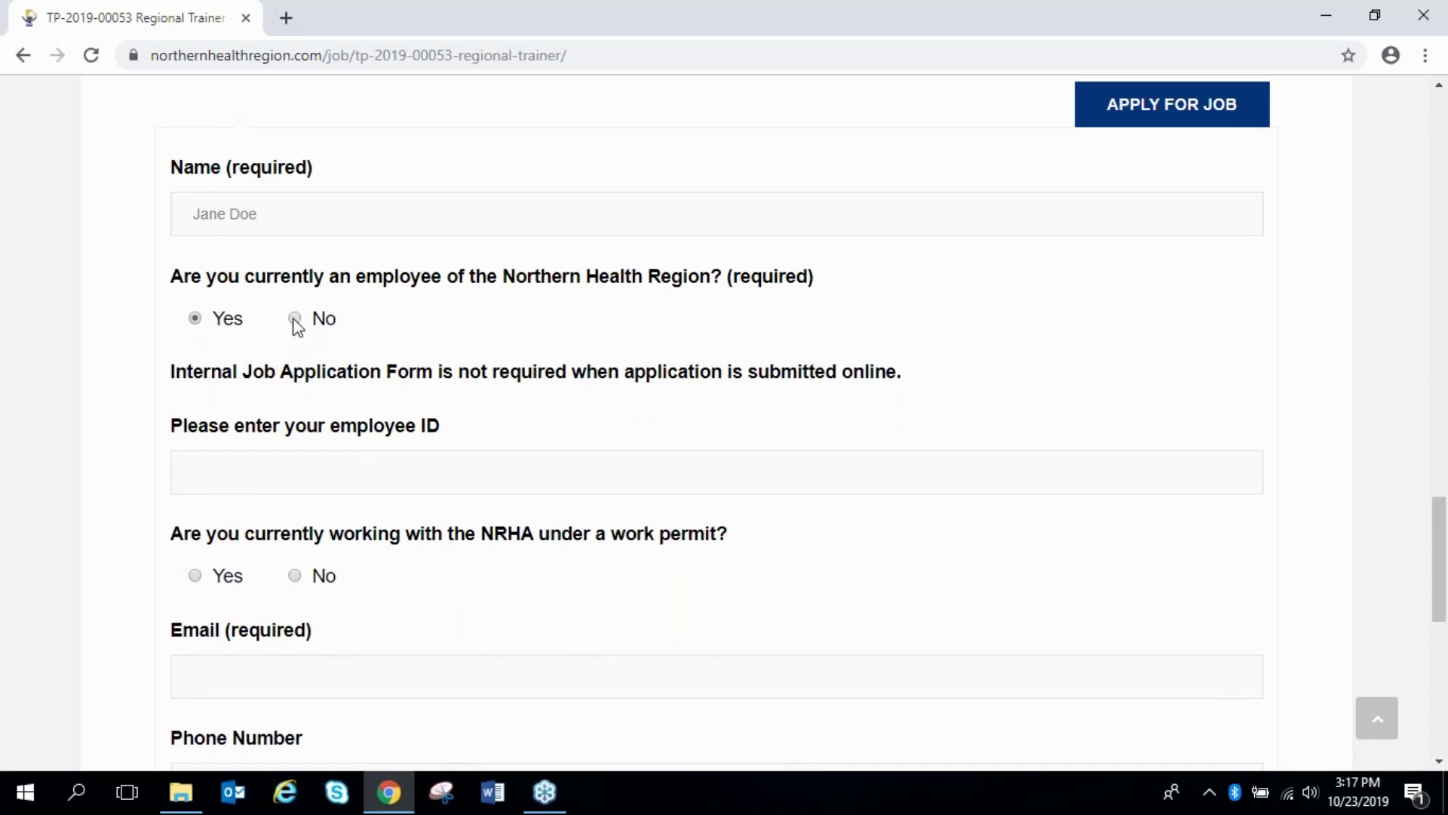
{"action": "left_click", "coordinate": [295, 320]}
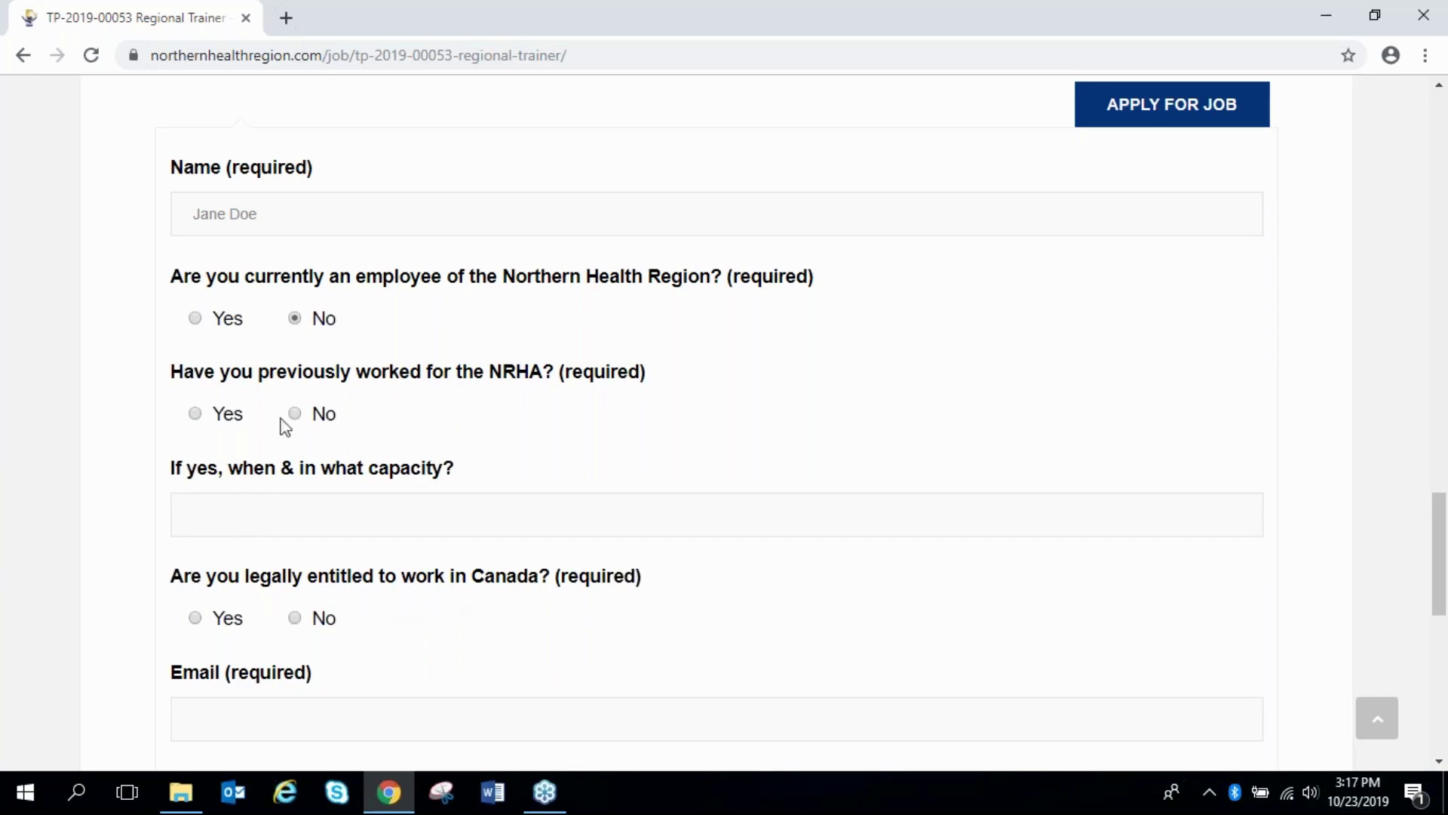
{"action": "left_click", "coordinate": [195, 318]}
Enter the applicant's employee ID and answer No to the work-permit question
{"action": "left_click", "coordinate": [218, 491]}
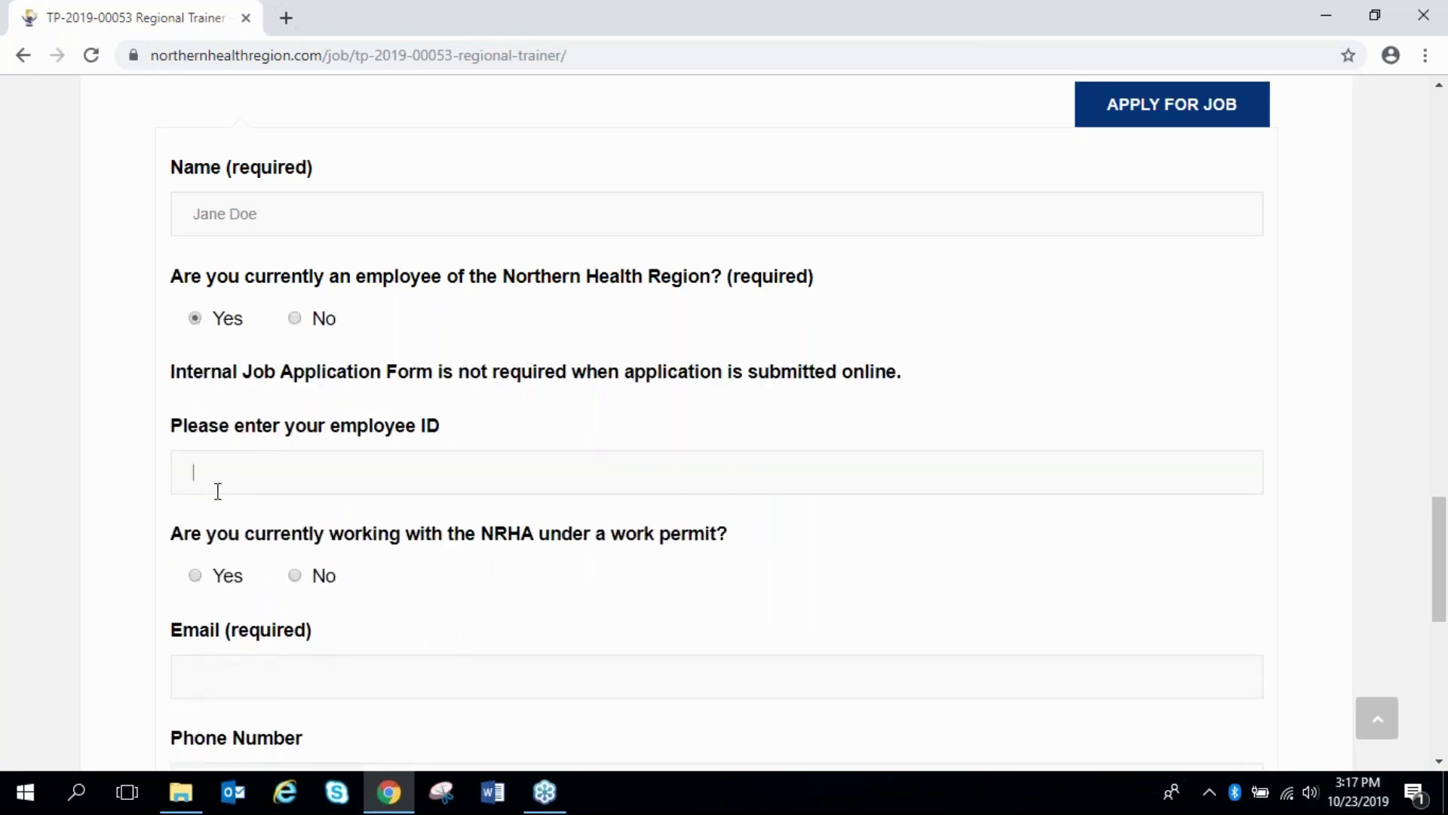
{"action": "type", "text": "12345"}
{"action": "left_click", "coordinate": [295, 575]}
{"action": "scroll", "coordinate": [295, 575], "scroll_direction": "down", "scroll_amount": 1}
Fill in the applicant's e-mail address and phone number, then open the resume file picker
{"action": "left_click", "coordinate": [217, 573]}
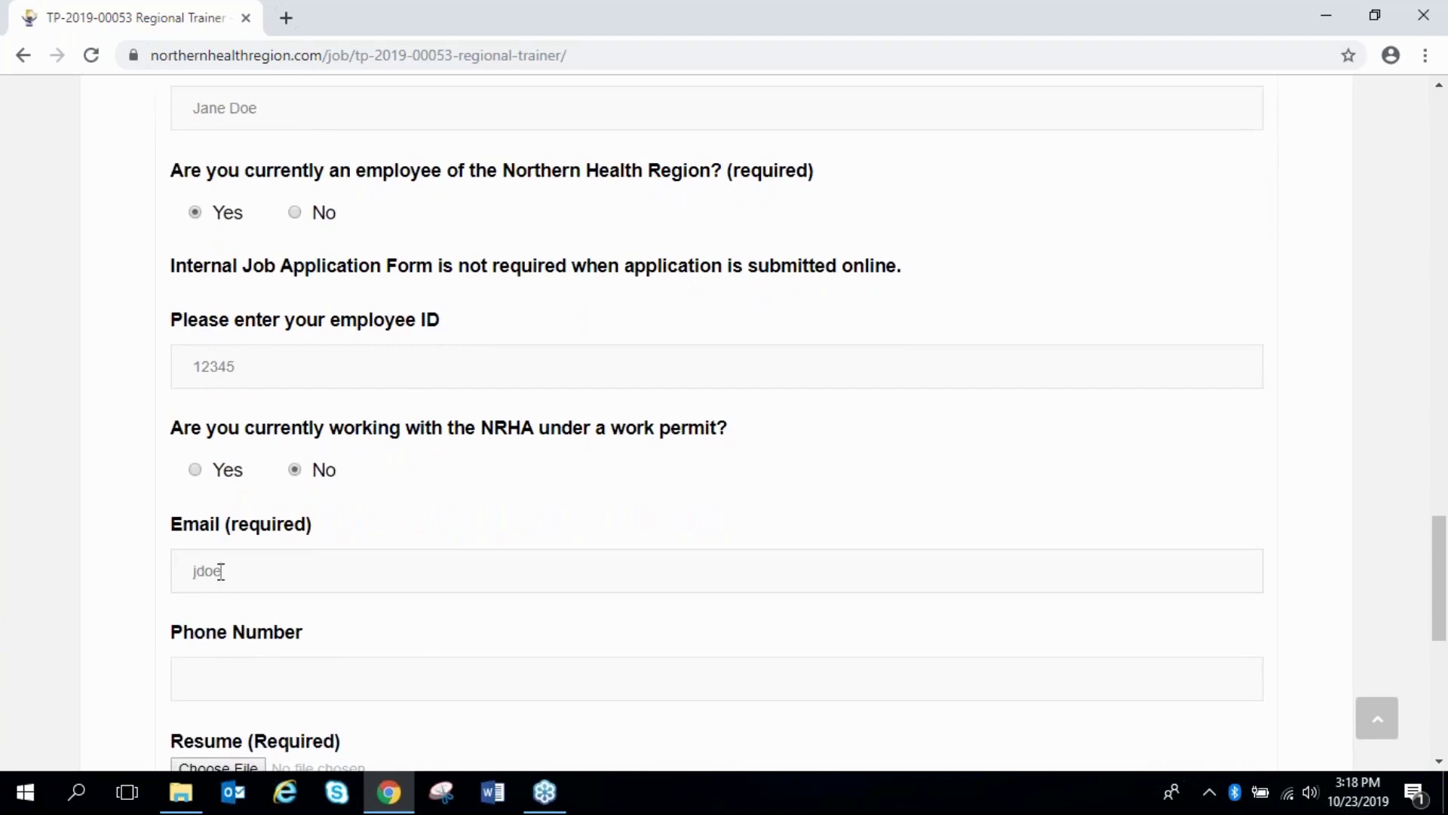
{"action": "left_click", "coordinate": [136, 608]}
{"action": "scroll", "coordinate": [140, 610], "scroll_direction": "down", "scroll_amount": 1}
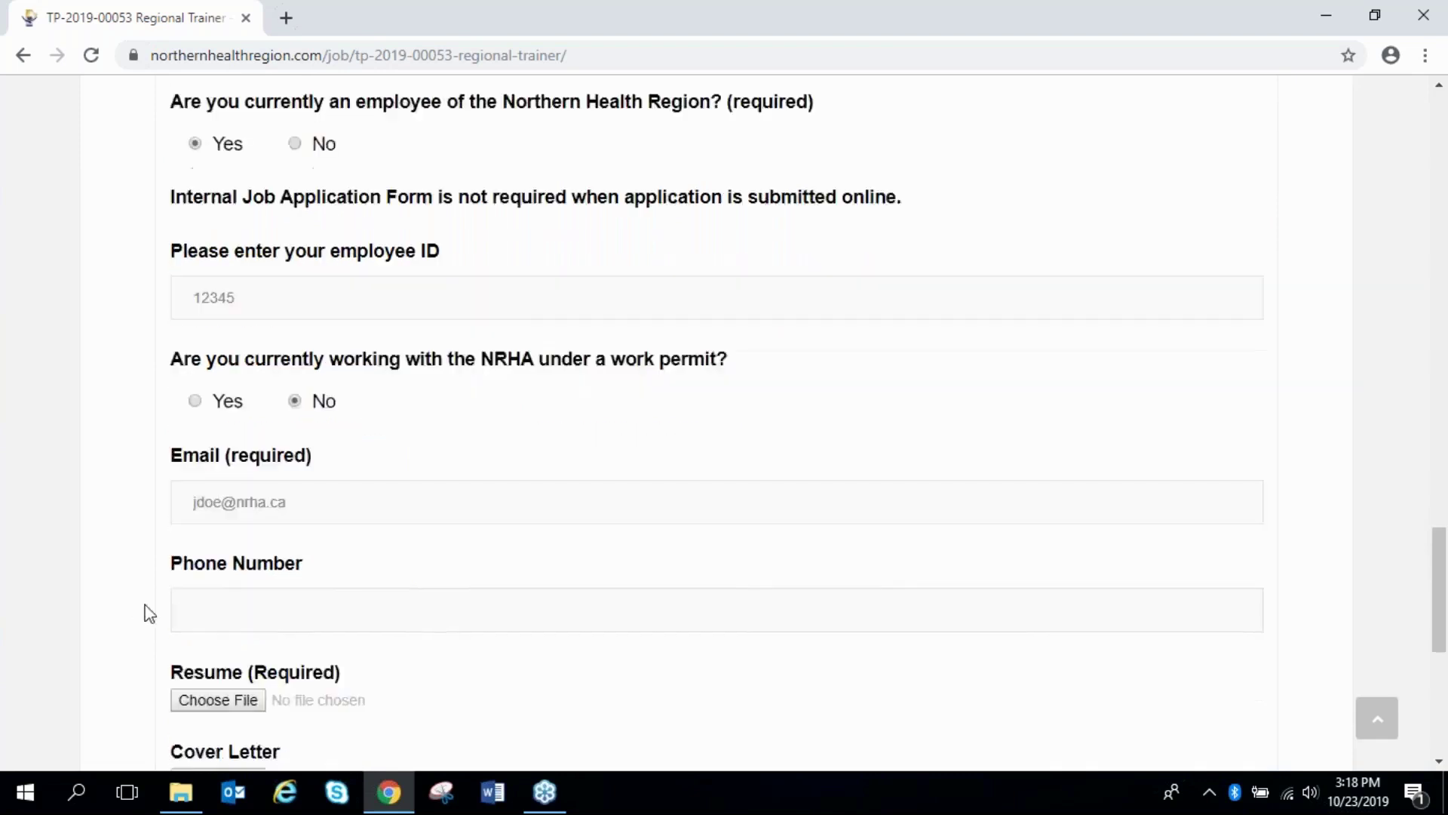
{"action": "left_click", "coordinate": [232, 575]}
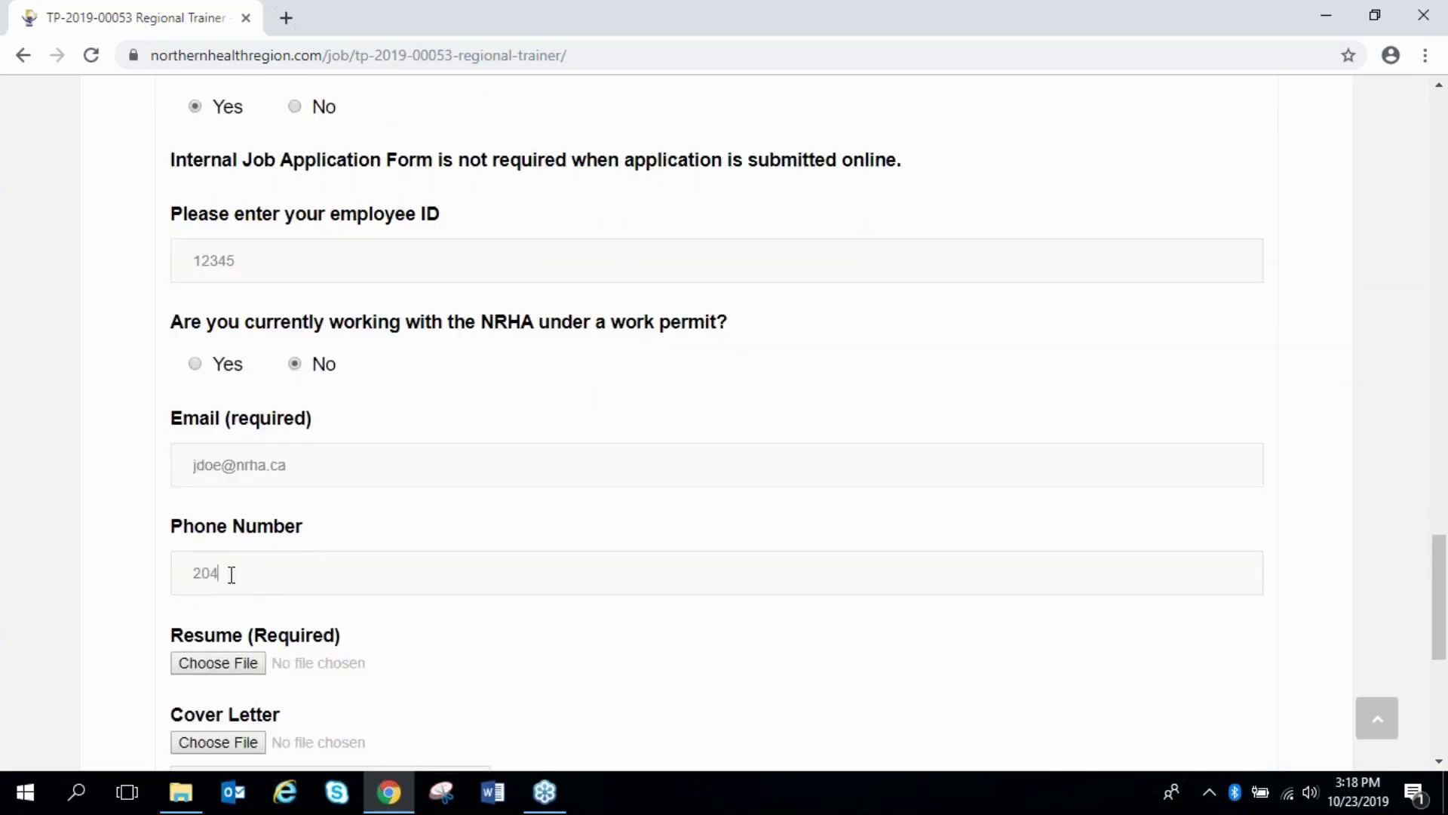
{"action": "scroll", "coordinate": [101, 583], "scroll_direction": "down", "scroll_amount": 1}
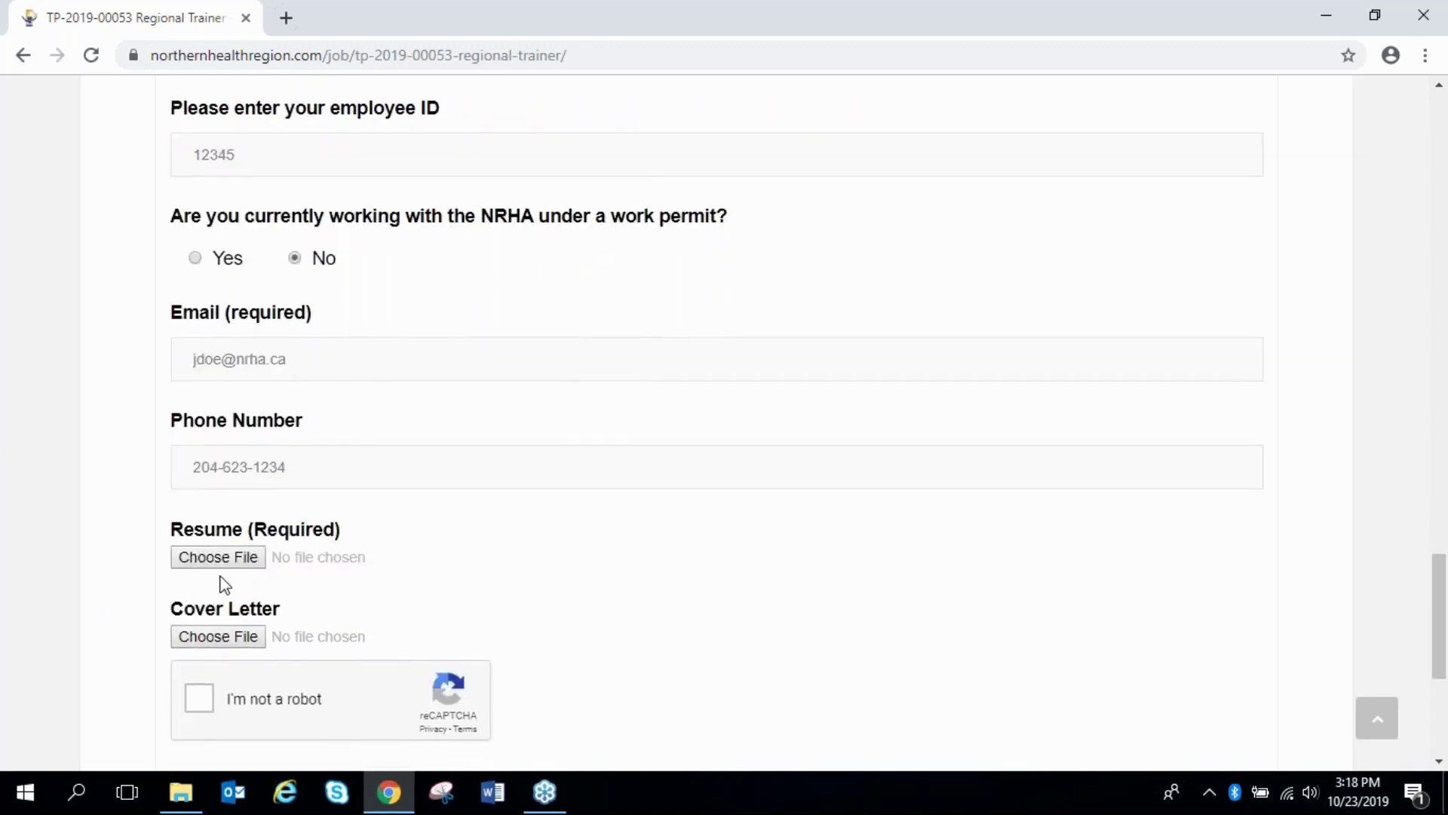
{"action": "left_click", "coordinate": [218, 557]}
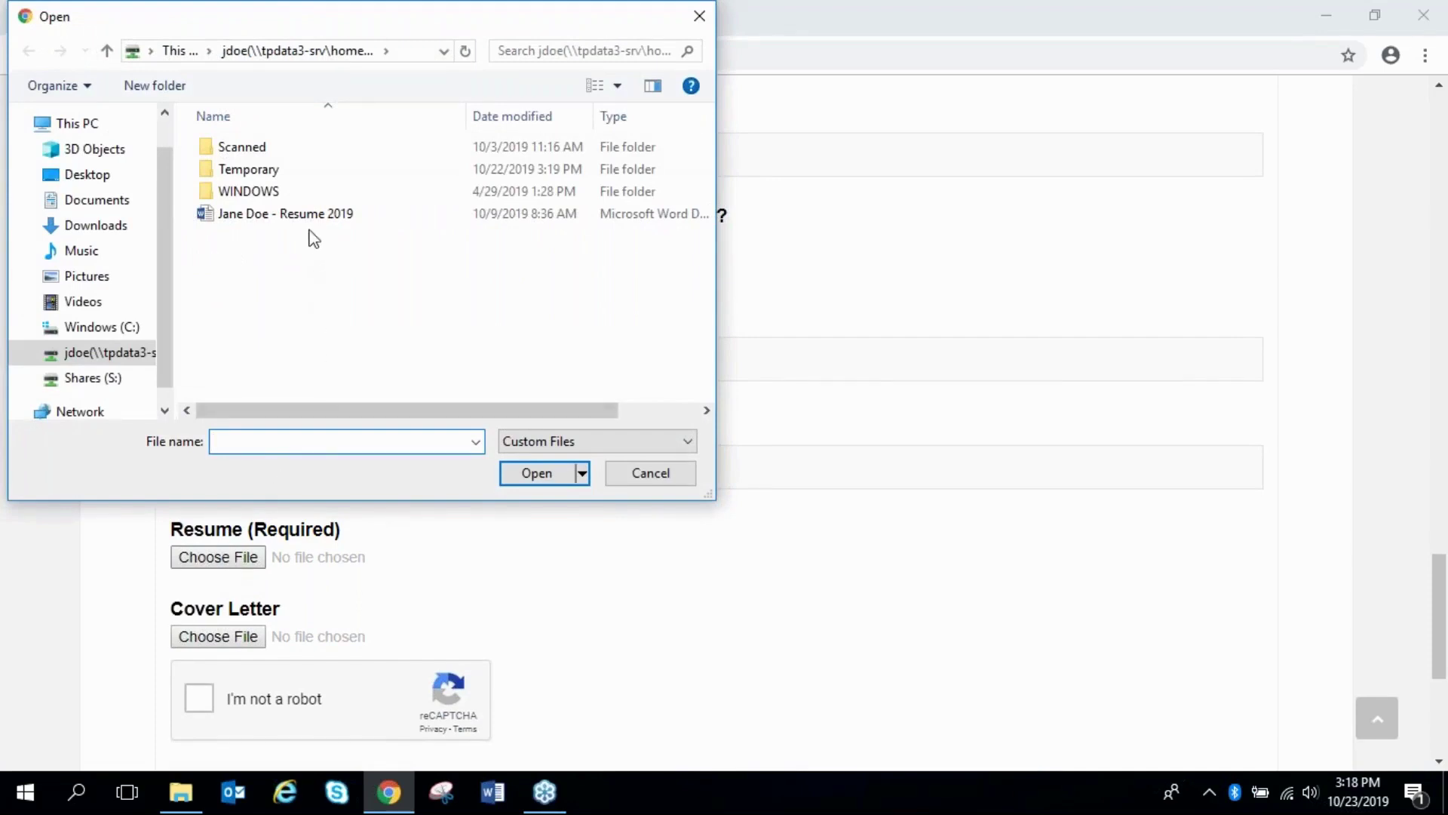
Attach the applicant's 2019 resume Word document and scroll to the end of the form
{"action": "left_click", "coordinate": [312, 219]}
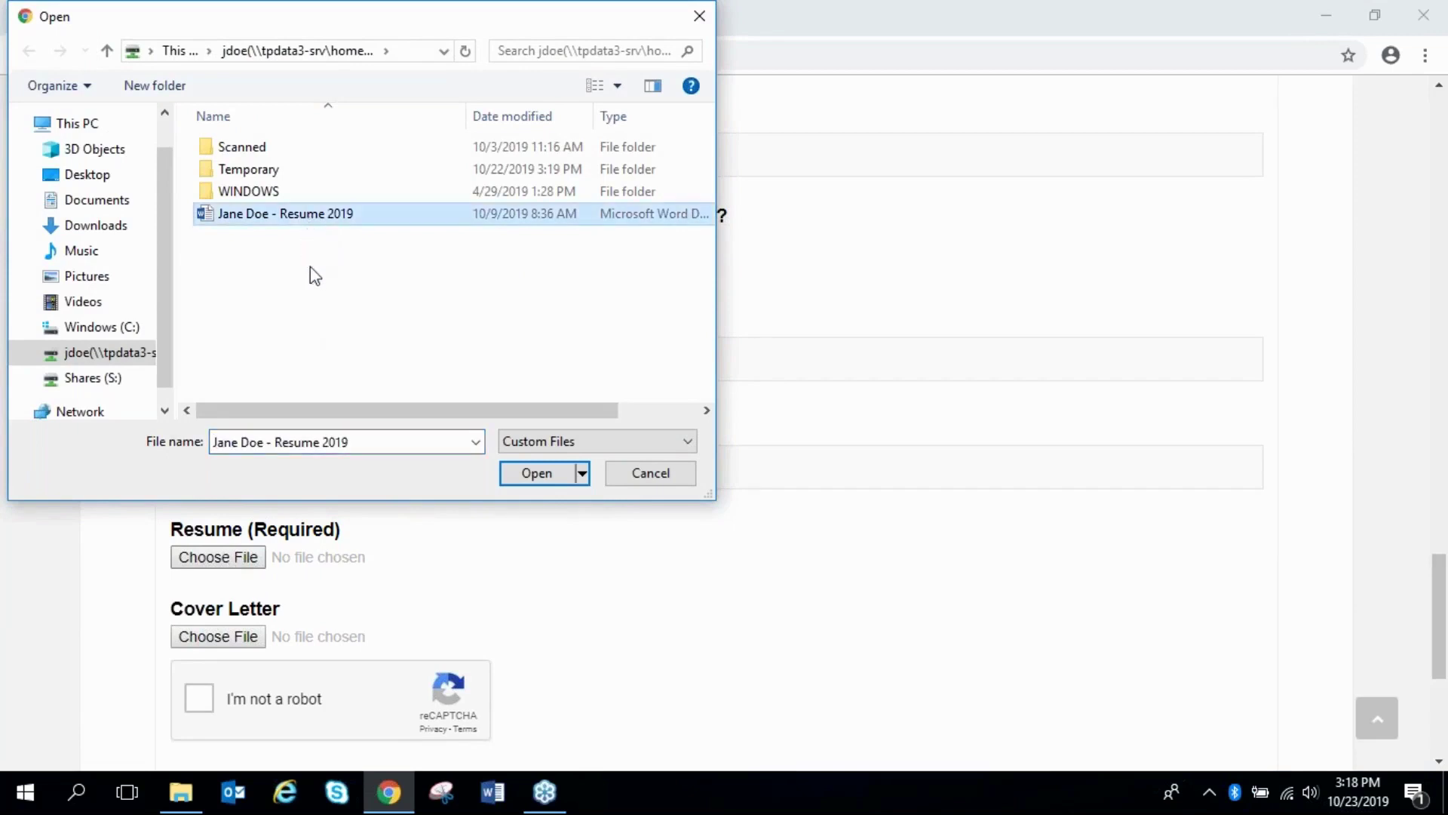
{"action": "left_click", "coordinate": [532, 476]}
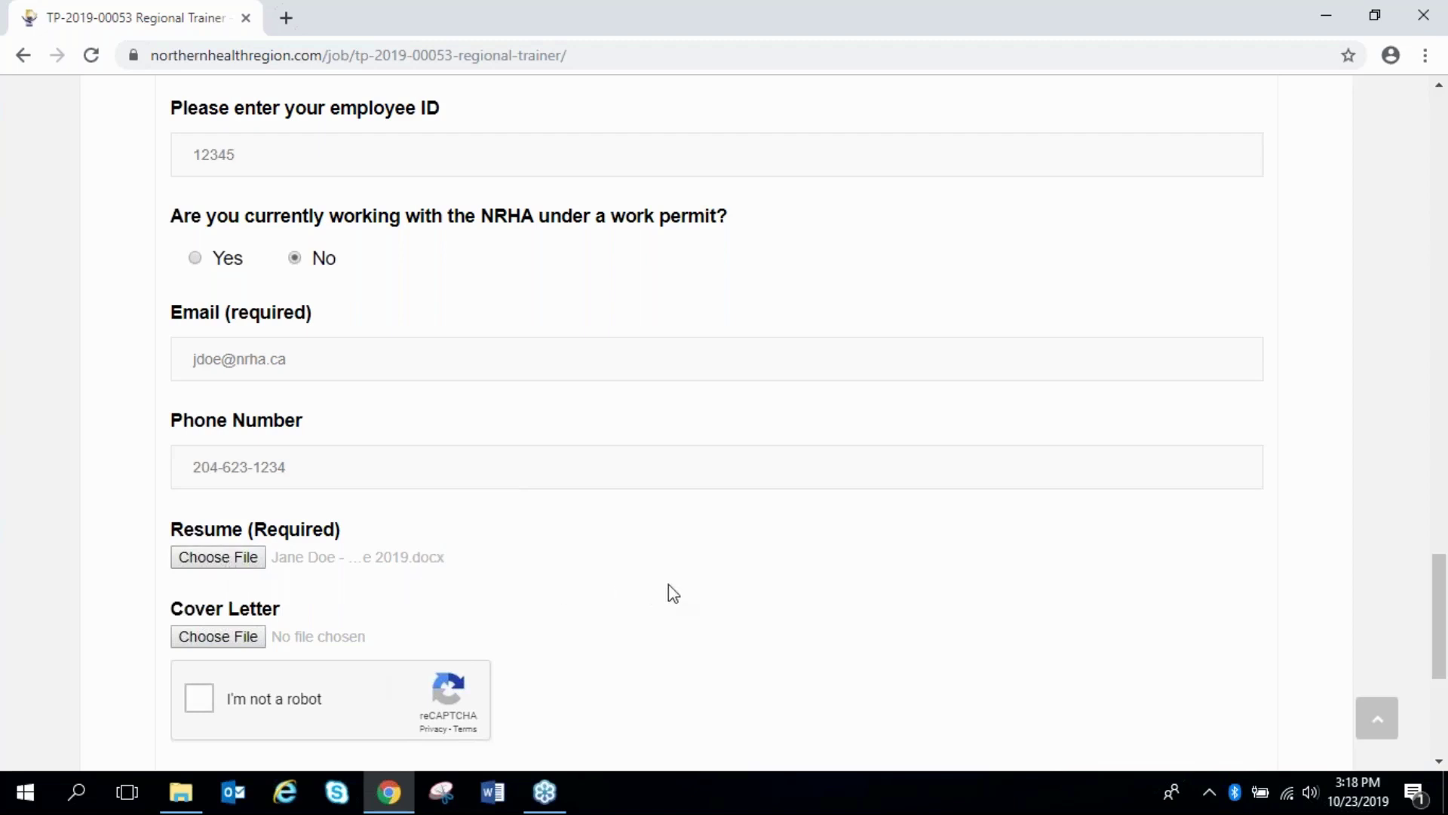
{"action": "scroll", "coordinate": [668, 585], "scroll_direction": "down", "scroll_amount": 2}
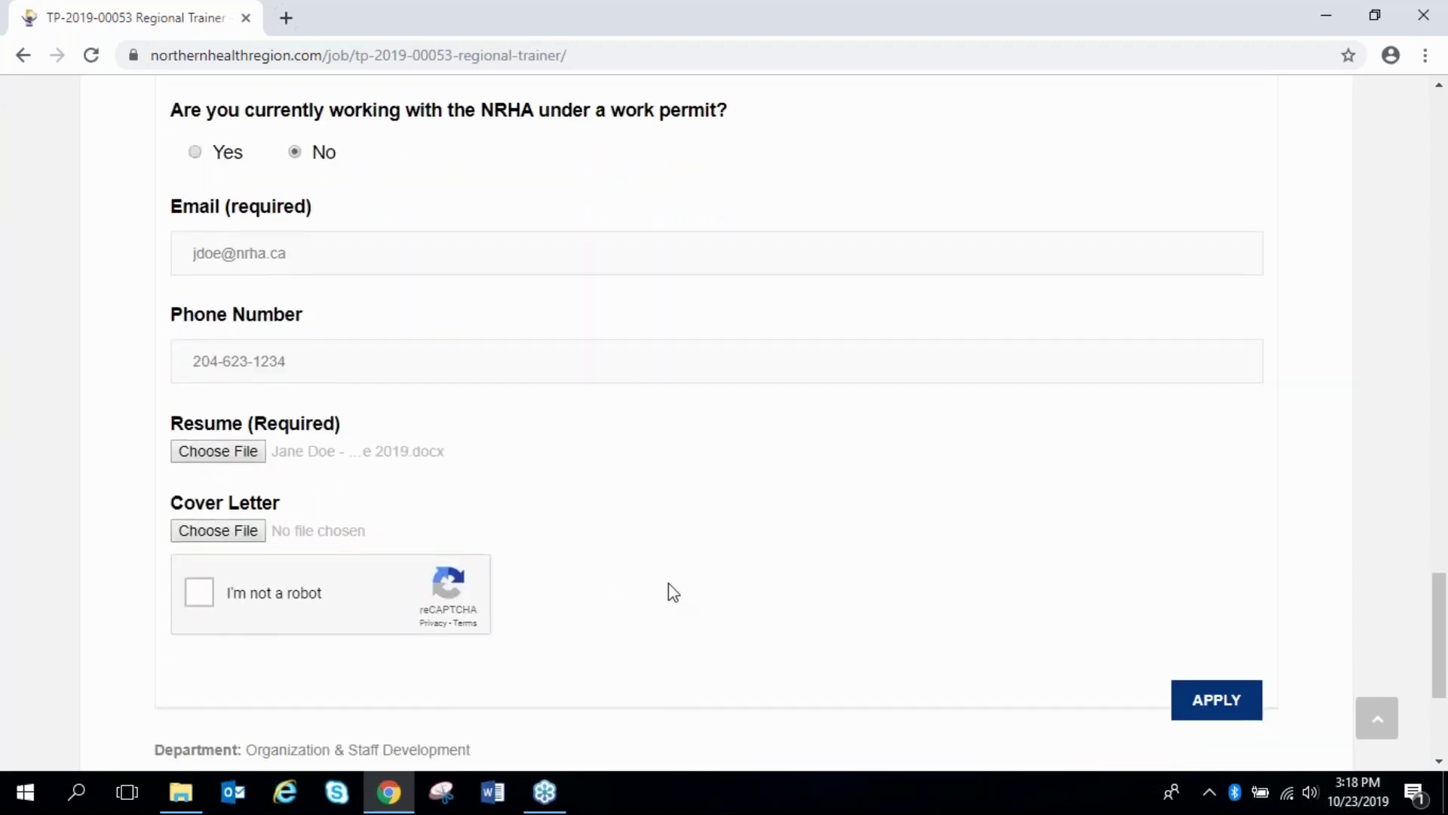
Pass the reCAPTCHA by selecting the four traffic light tiles and verifying
{"action": "left_click", "coordinate": [202, 595]}
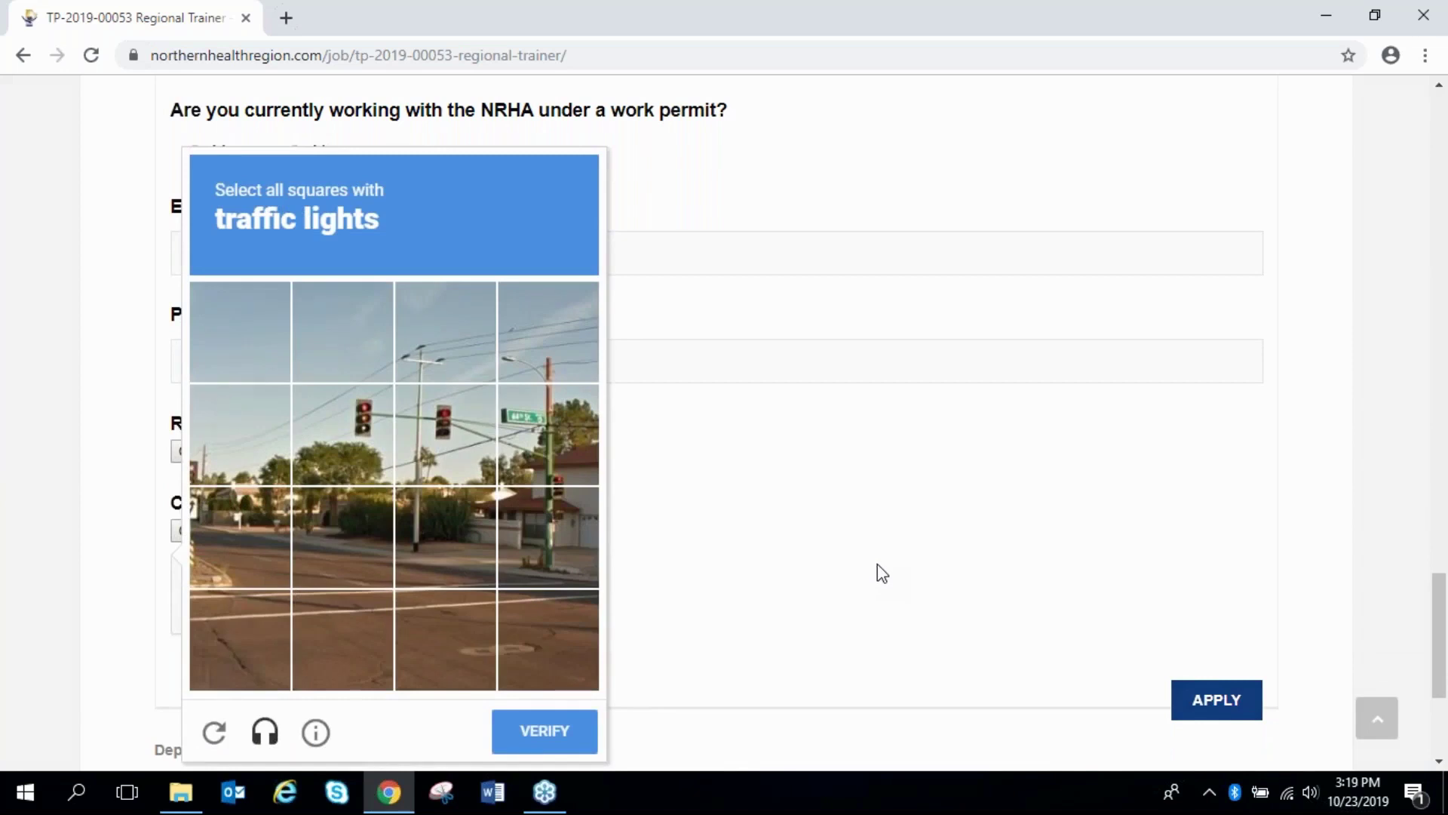
{"action": "left_click", "coordinate": [377, 457]}
{"action": "left_click", "coordinate": [457, 460]}
{"action": "left_click", "coordinate": [556, 473]}
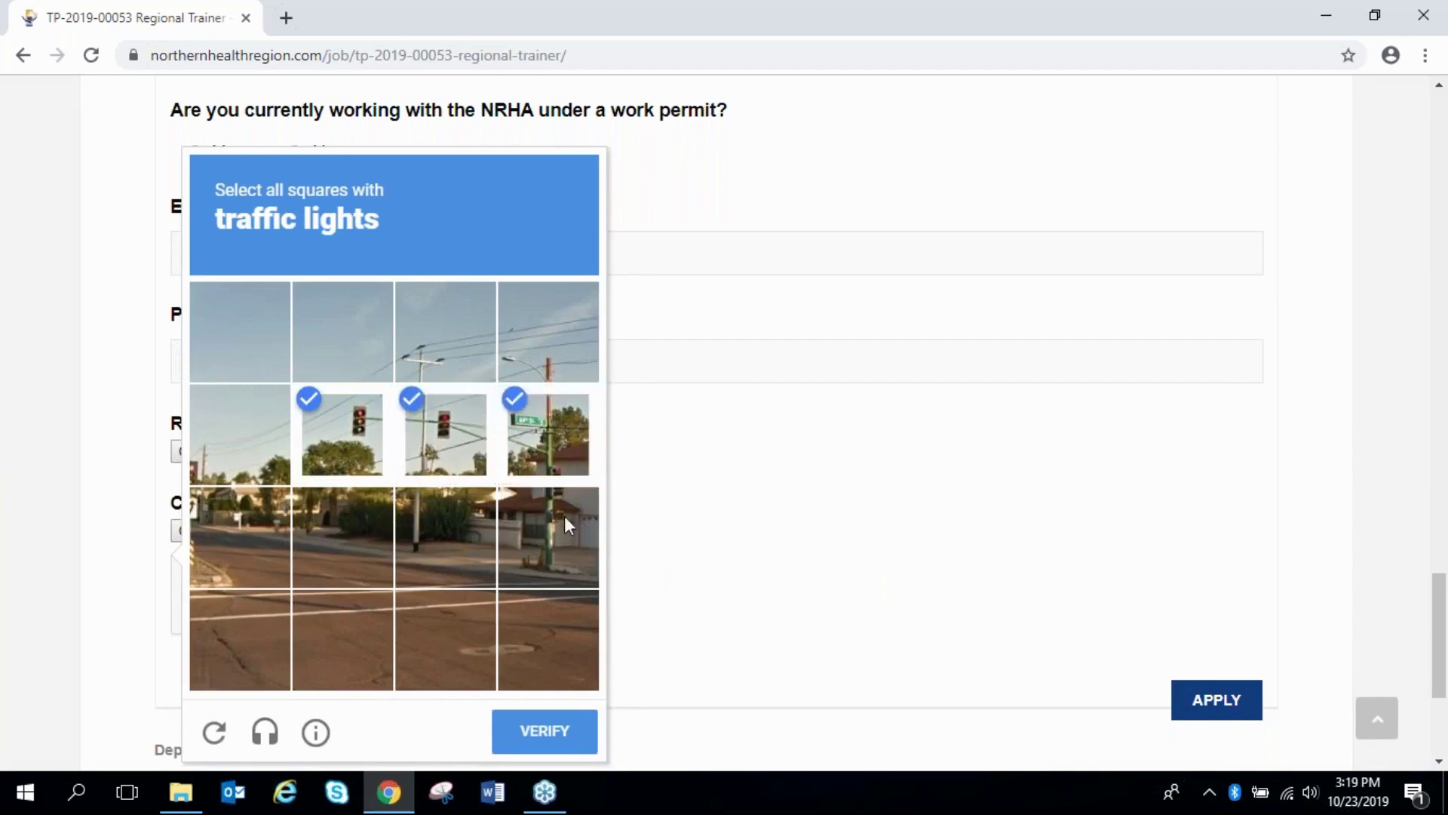
{"action": "left_click", "coordinate": [564, 516]}
{"action": "left_click", "coordinate": [601, 733]}
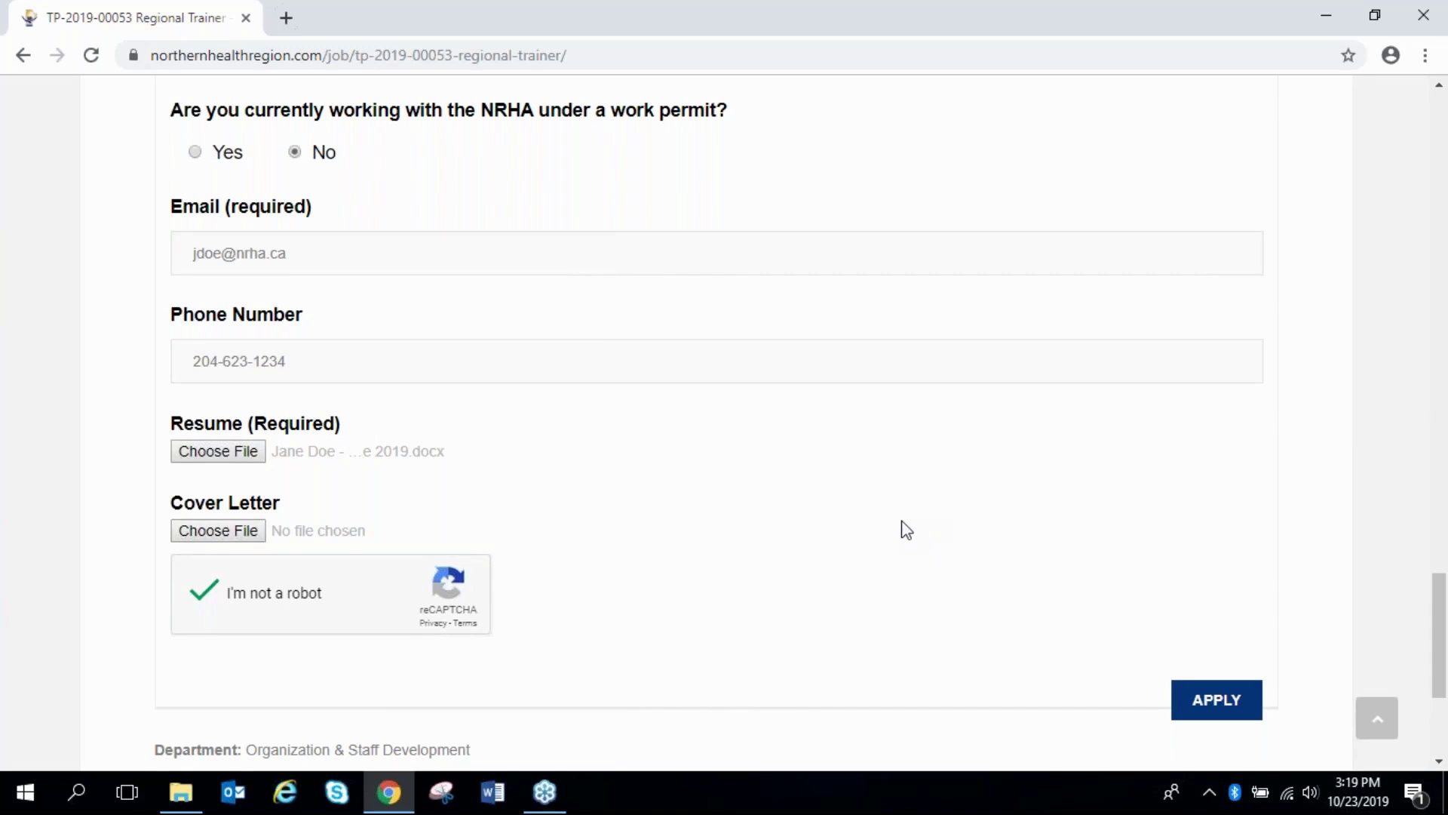
Submit the application with APPLY and read the Thank You confirmation message
{"action": "left_click", "coordinate": [1222, 705]}
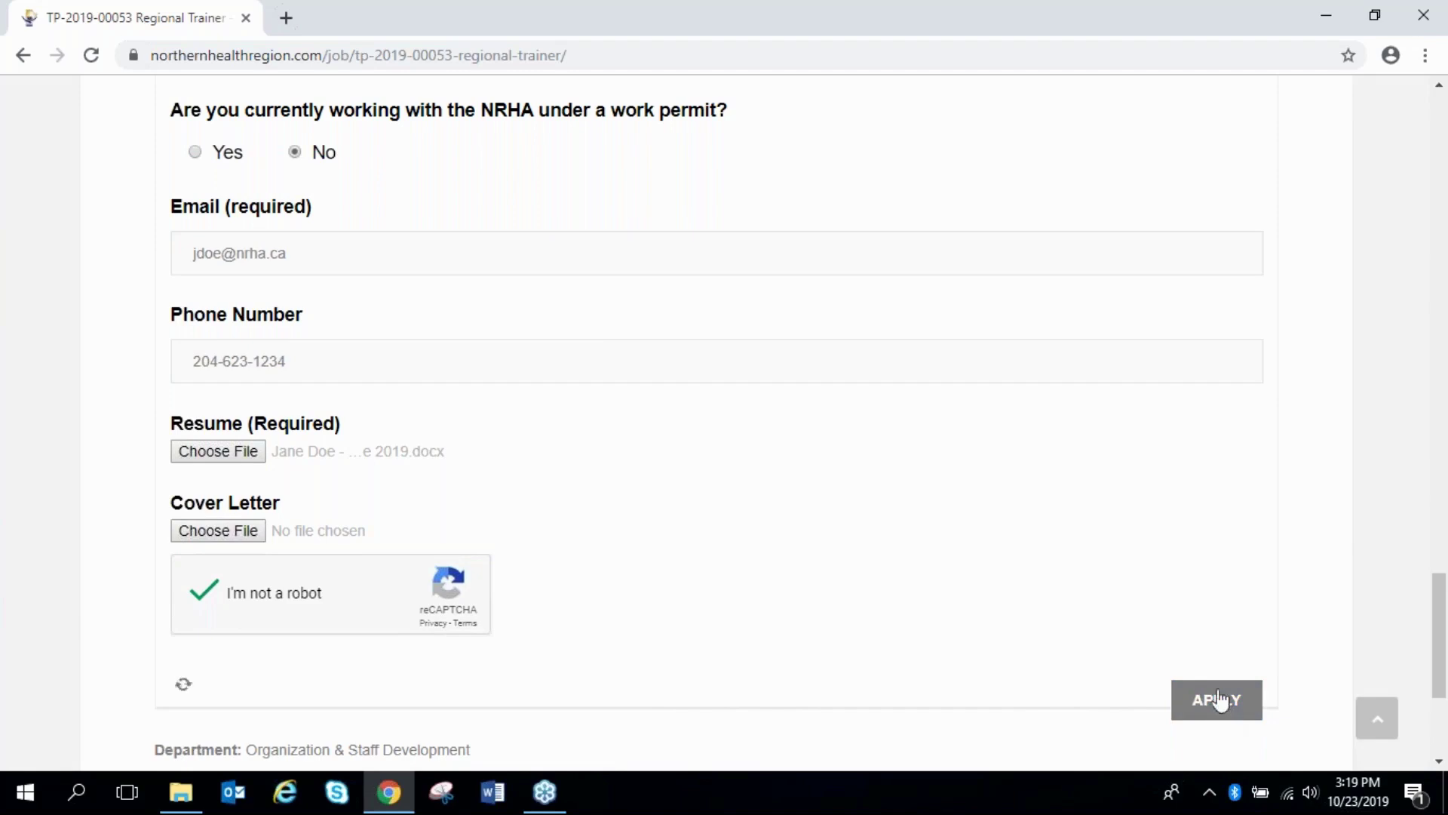
{"action": "scroll", "coordinate": [1090, 628], "scroll_direction": "down", "scroll_amount": 3}
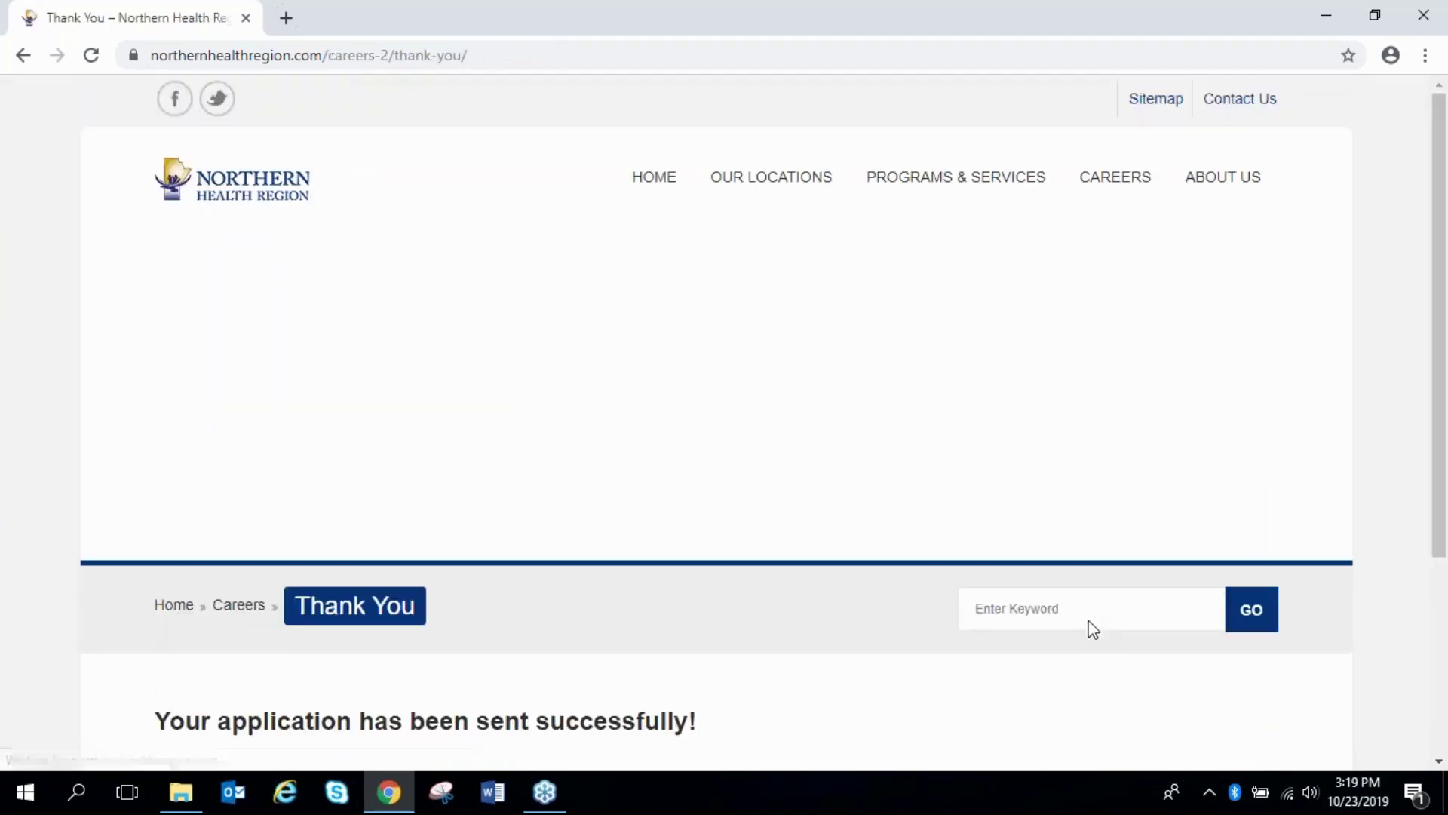
{"action": "scroll", "coordinate": [624, 543], "scroll_direction": "down", "scroll_amount": 1}
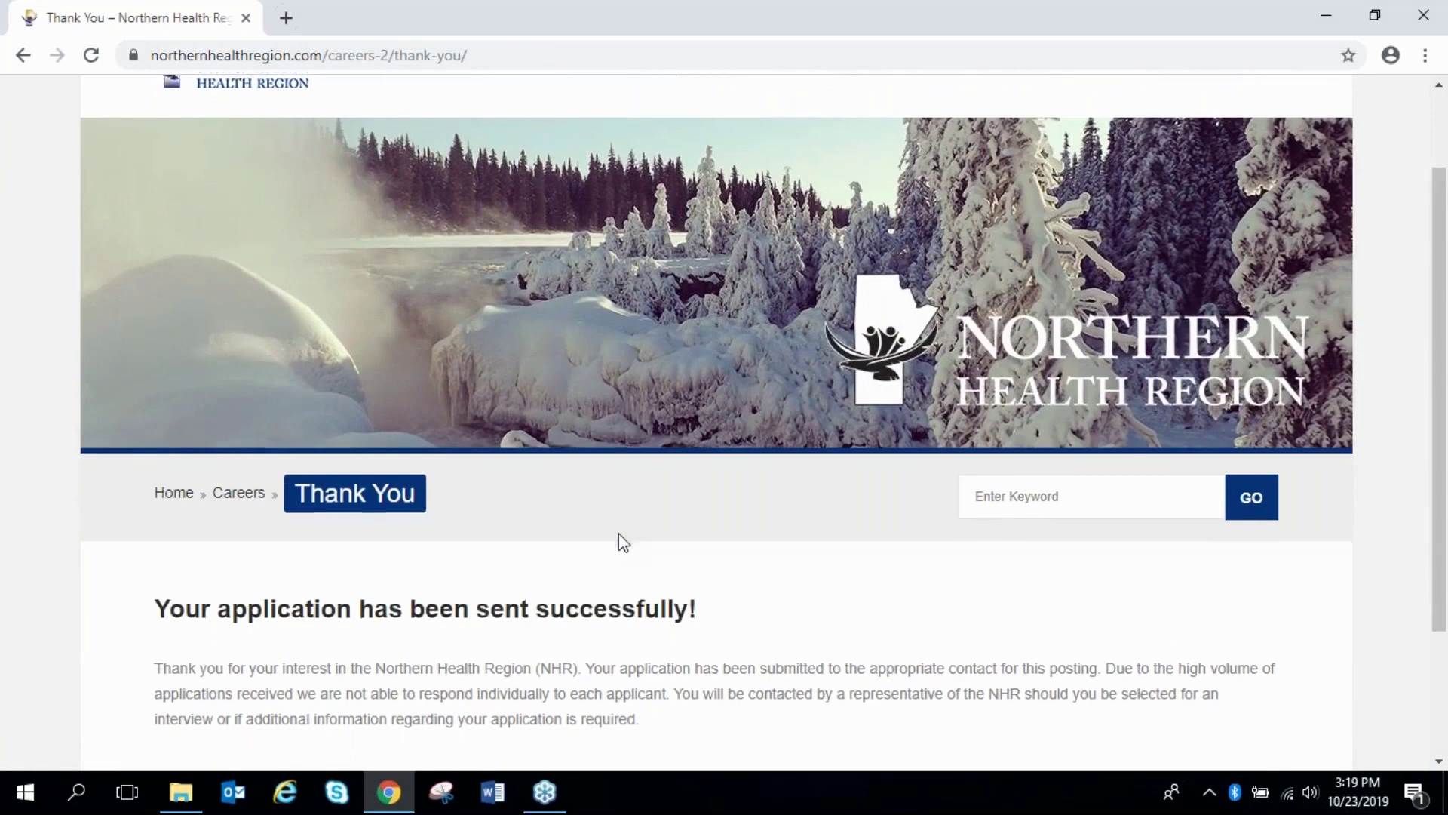
{"action": "scroll", "coordinate": [618, 534], "scroll_direction": "down", "scroll_amount": 1}
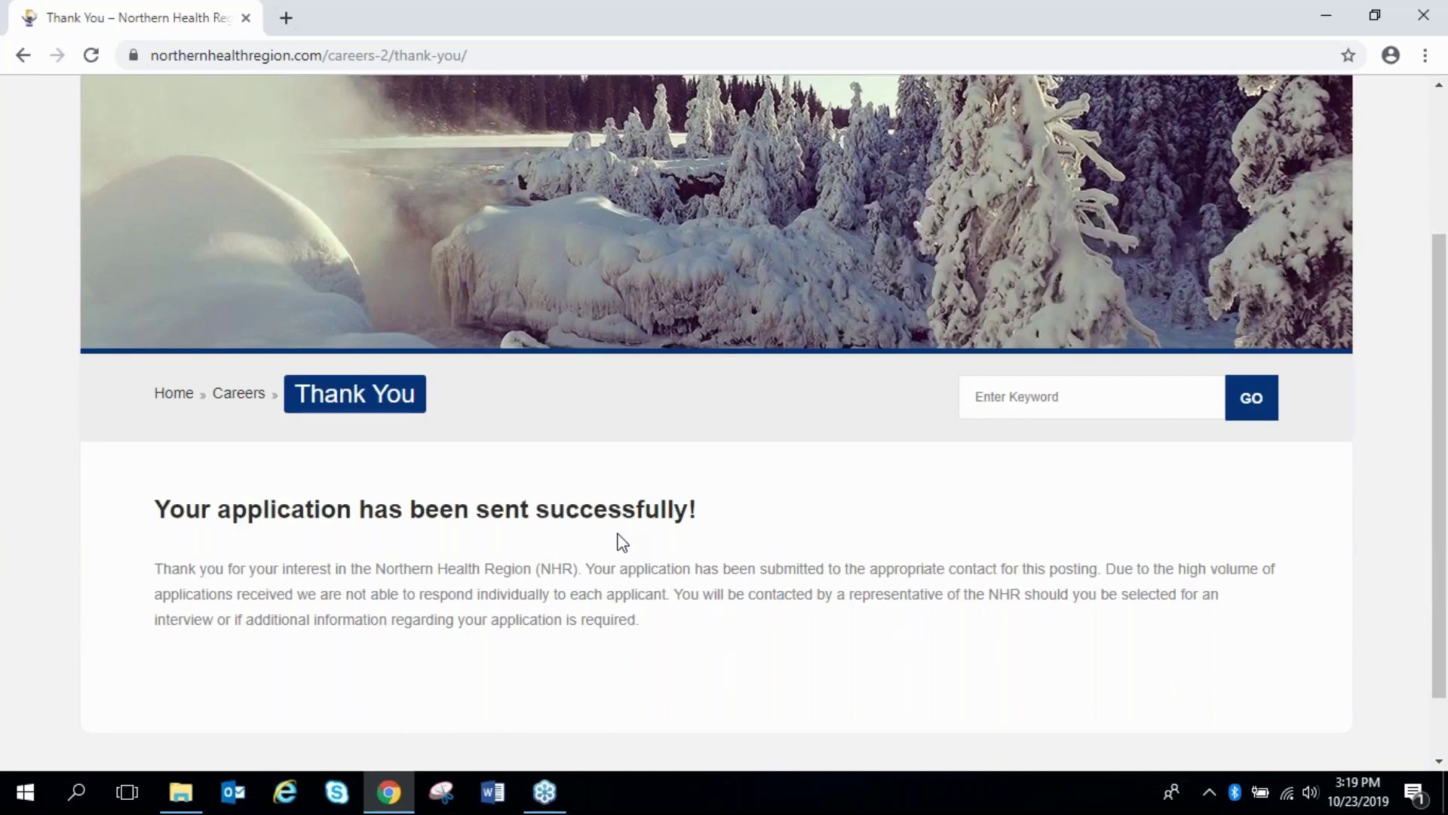
{"action": "scroll", "coordinate": [620, 540], "scroll_direction": "up", "scroll_amount": 2}
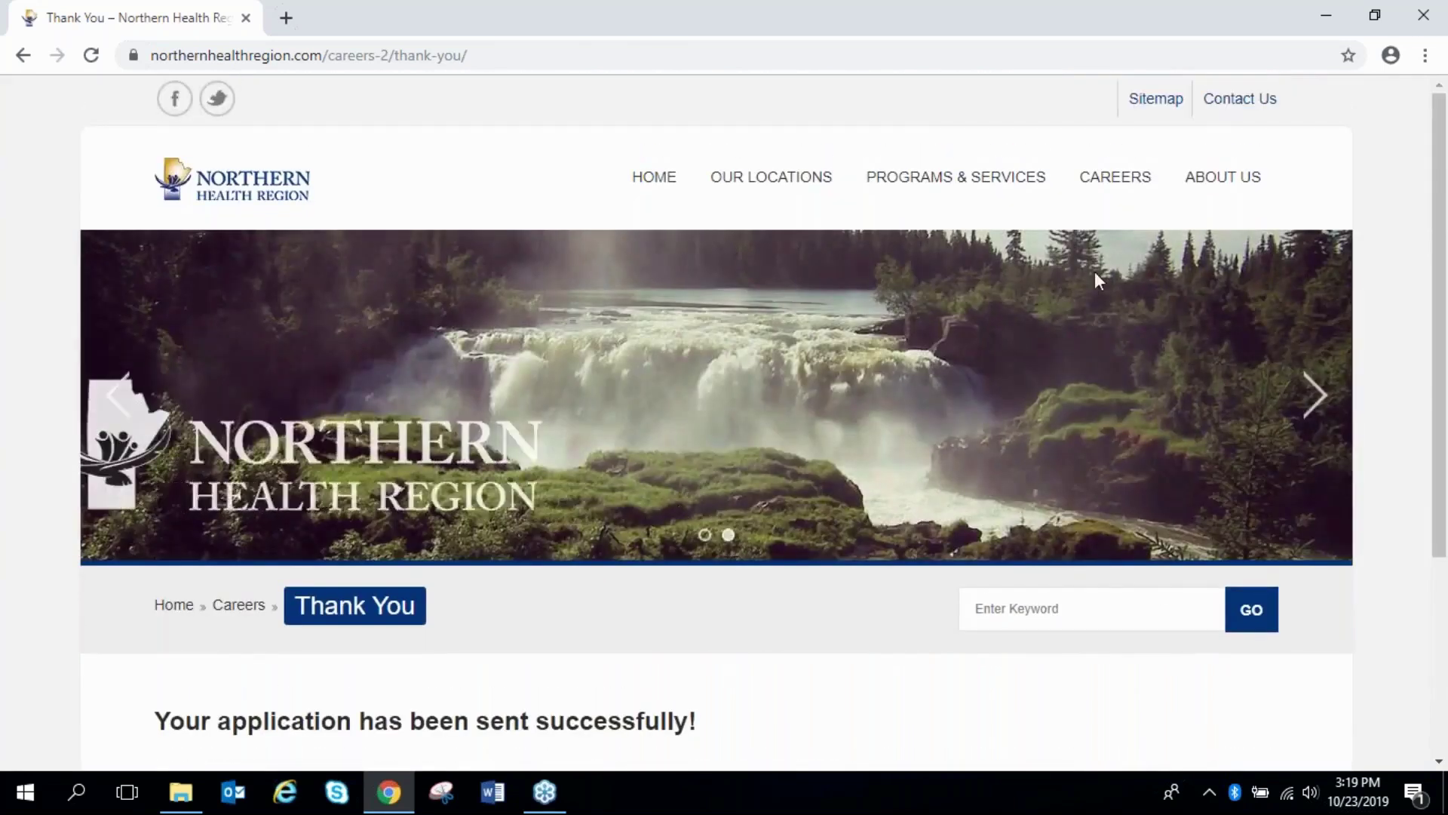
Go to Careers and open the Current Job Opportunities page
{"action": "left_click", "coordinate": [1125, 183]}
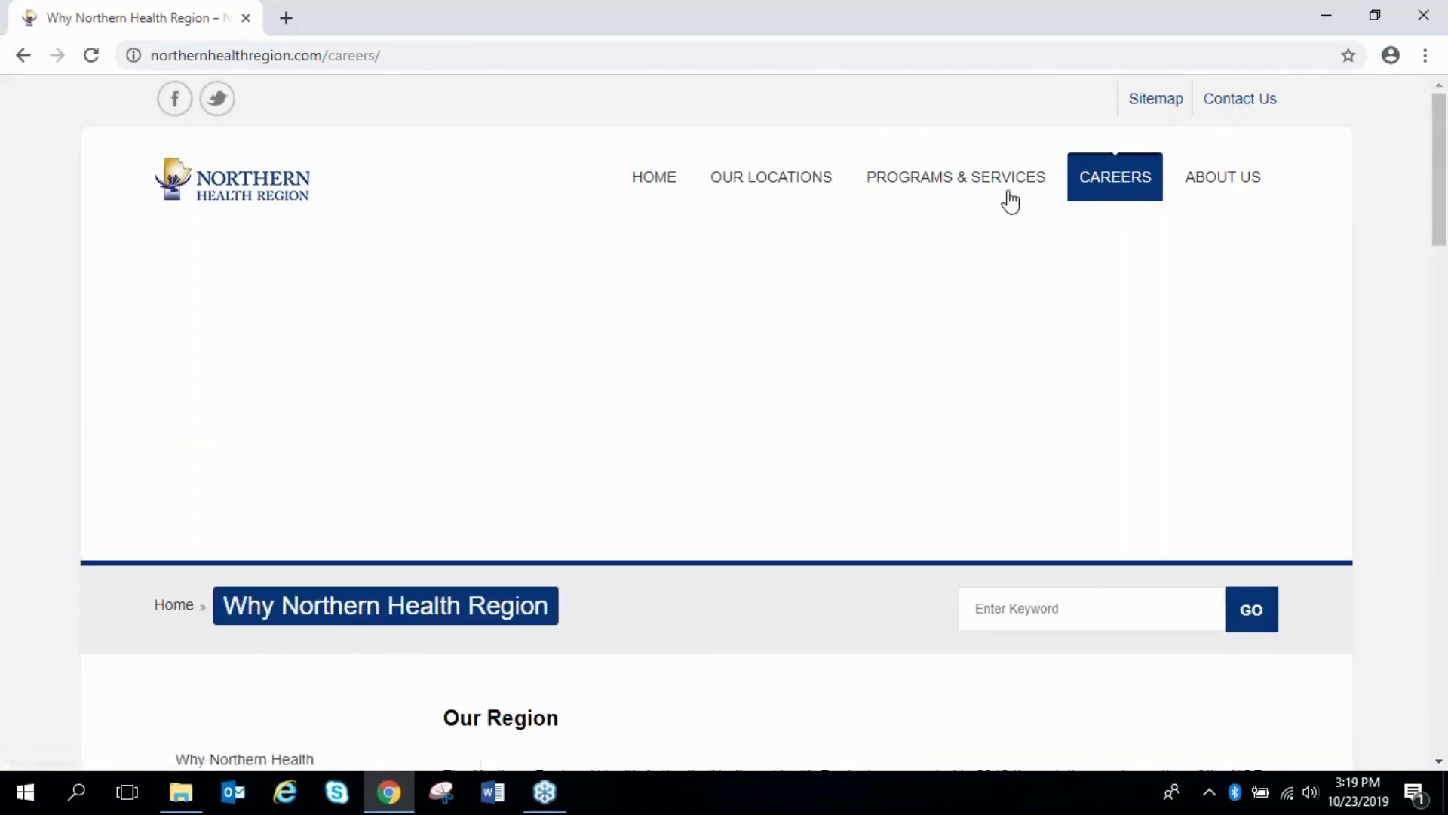
{"action": "scroll", "coordinate": [544, 265], "scroll_direction": "down", "scroll_amount": 1}
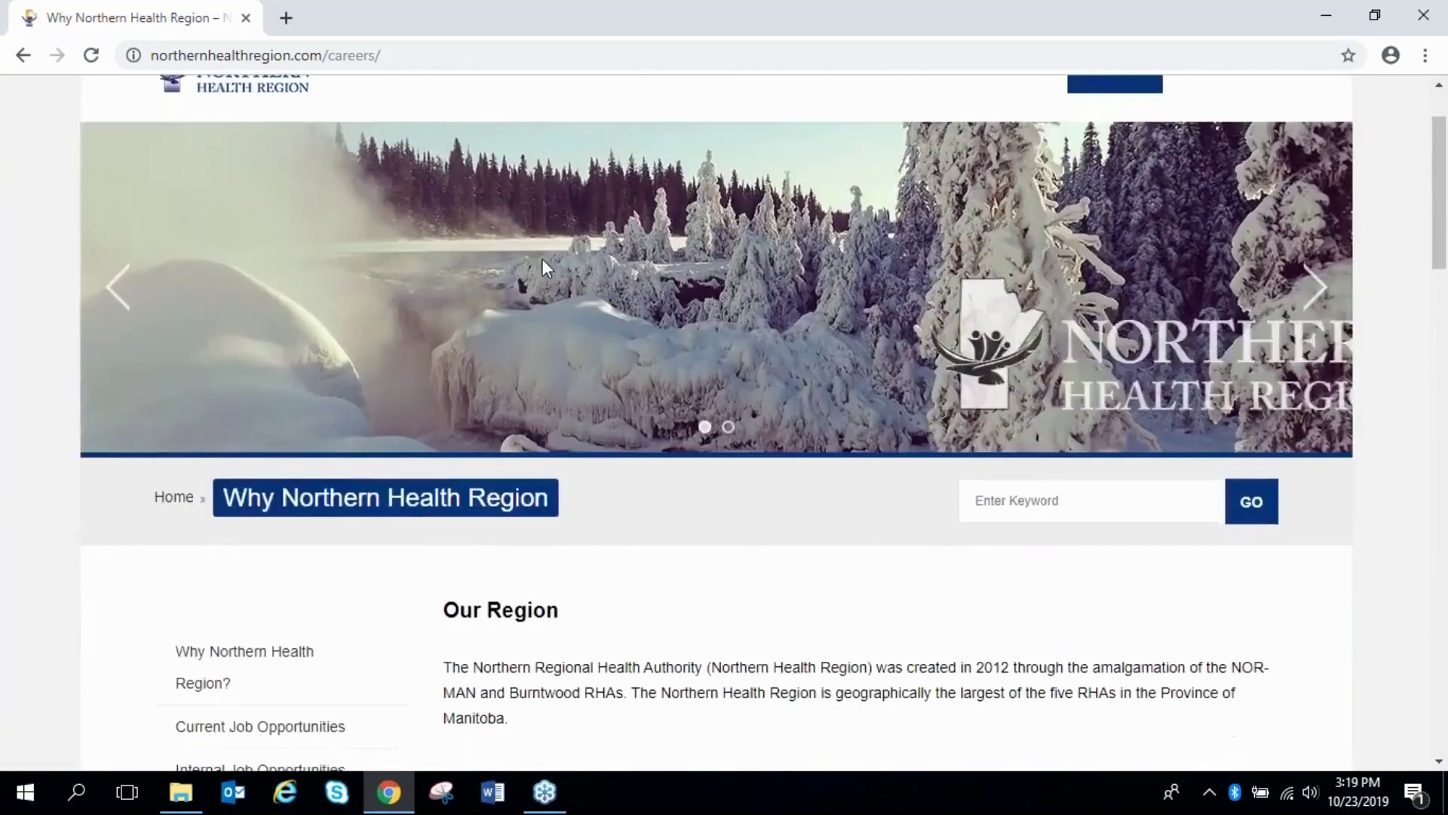
{"action": "scroll", "coordinate": [541, 259], "scroll_direction": "down", "scroll_amount": 3}
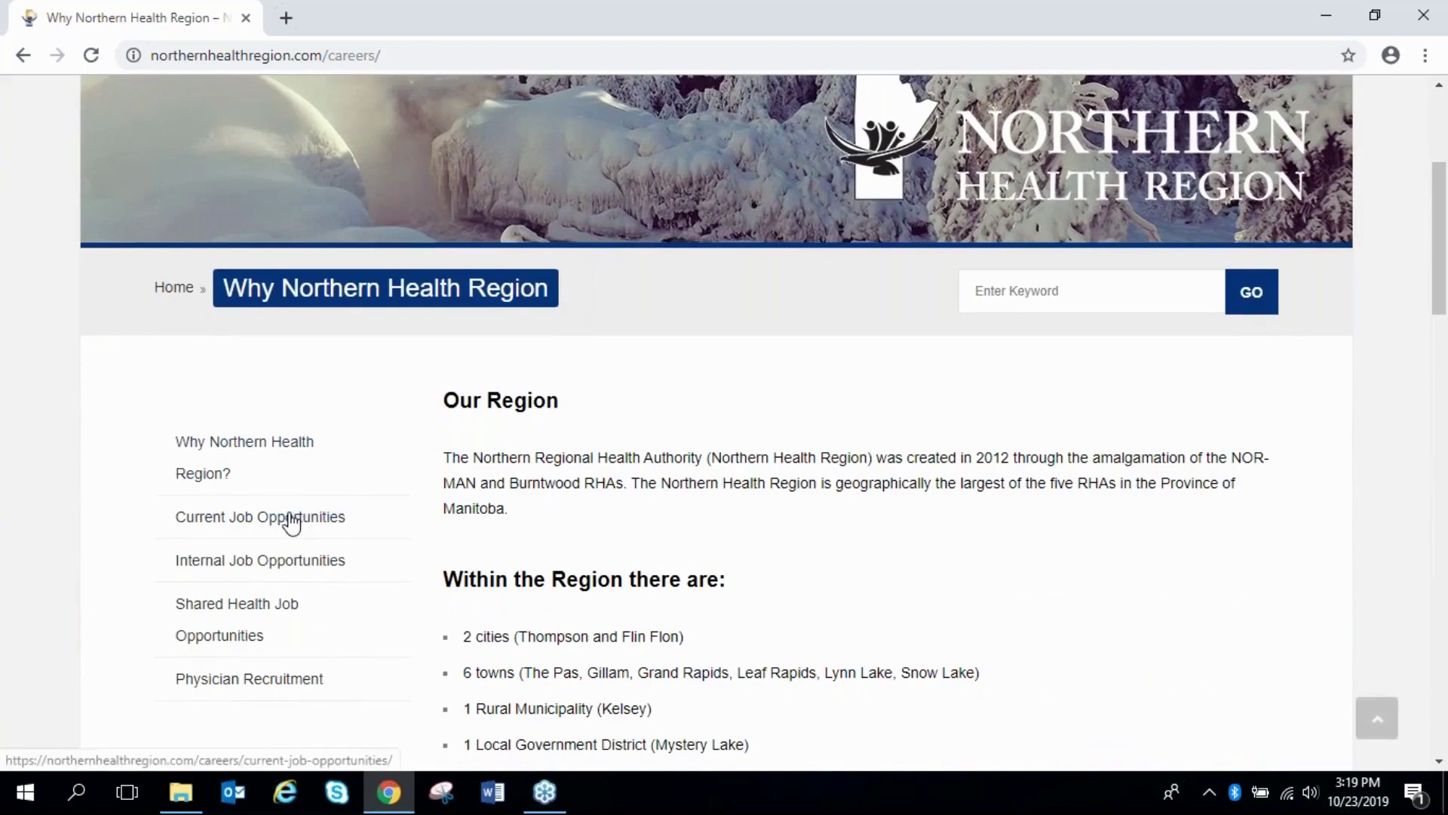
{"action": "left_click", "coordinate": [292, 522]}
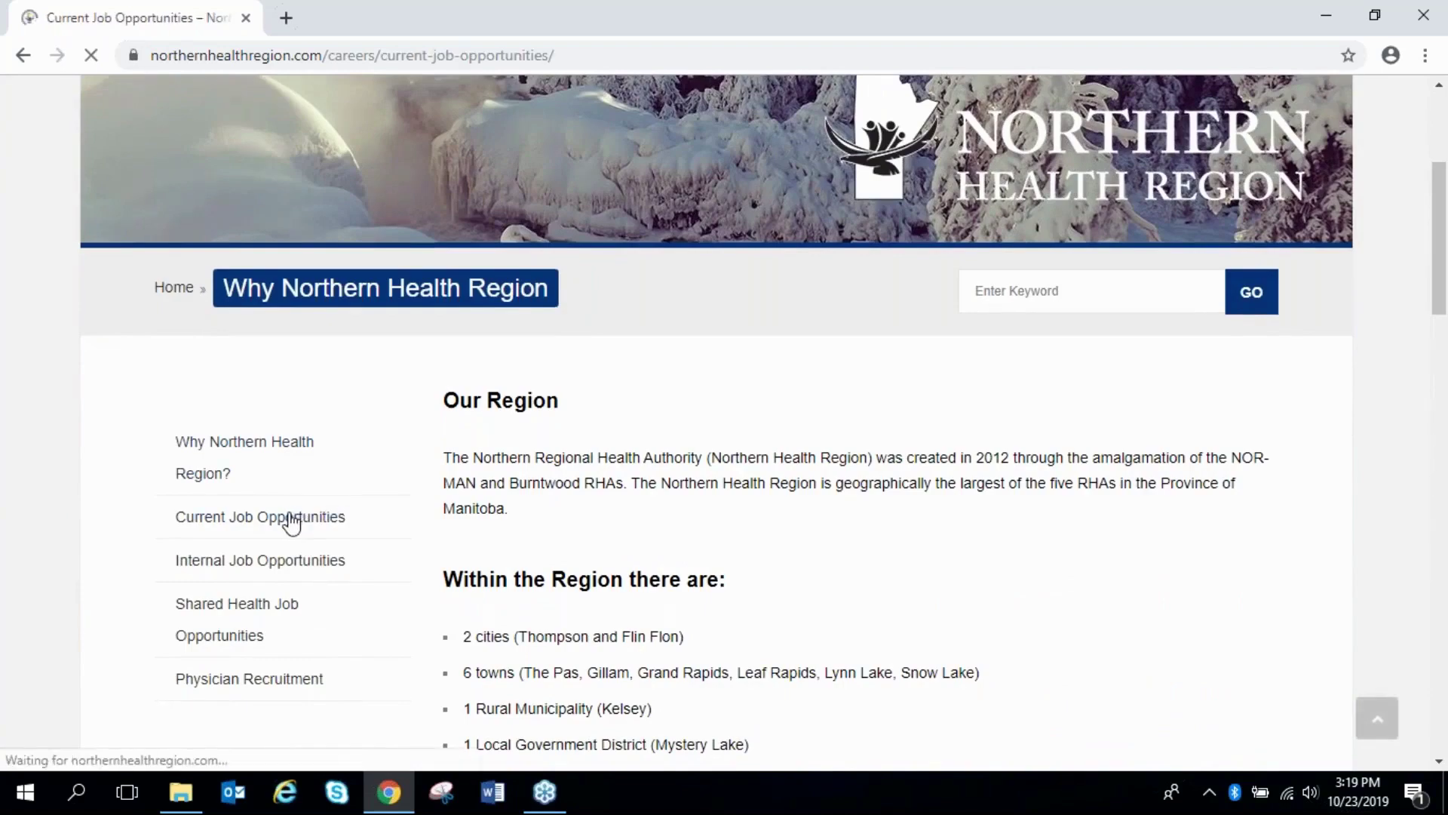
Expand the Facility Support category to list its 23 job openings
{"action": "scroll", "coordinate": [750, 555], "scroll_direction": "down", "scroll_amount": 3}
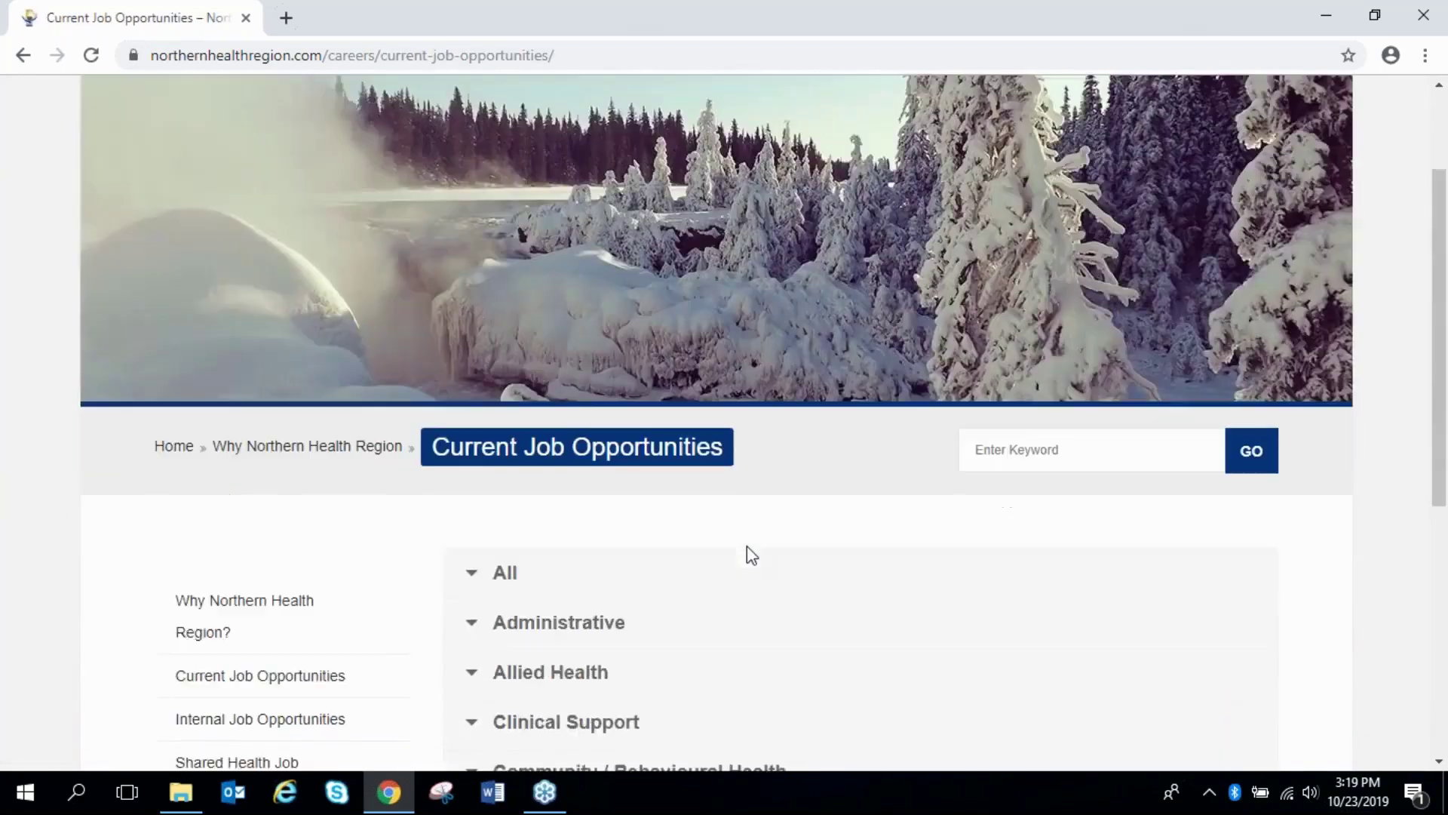
{"action": "scroll", "coordinate": [750, 566], "scroll_direction": "down", "scroll_amount": 1}
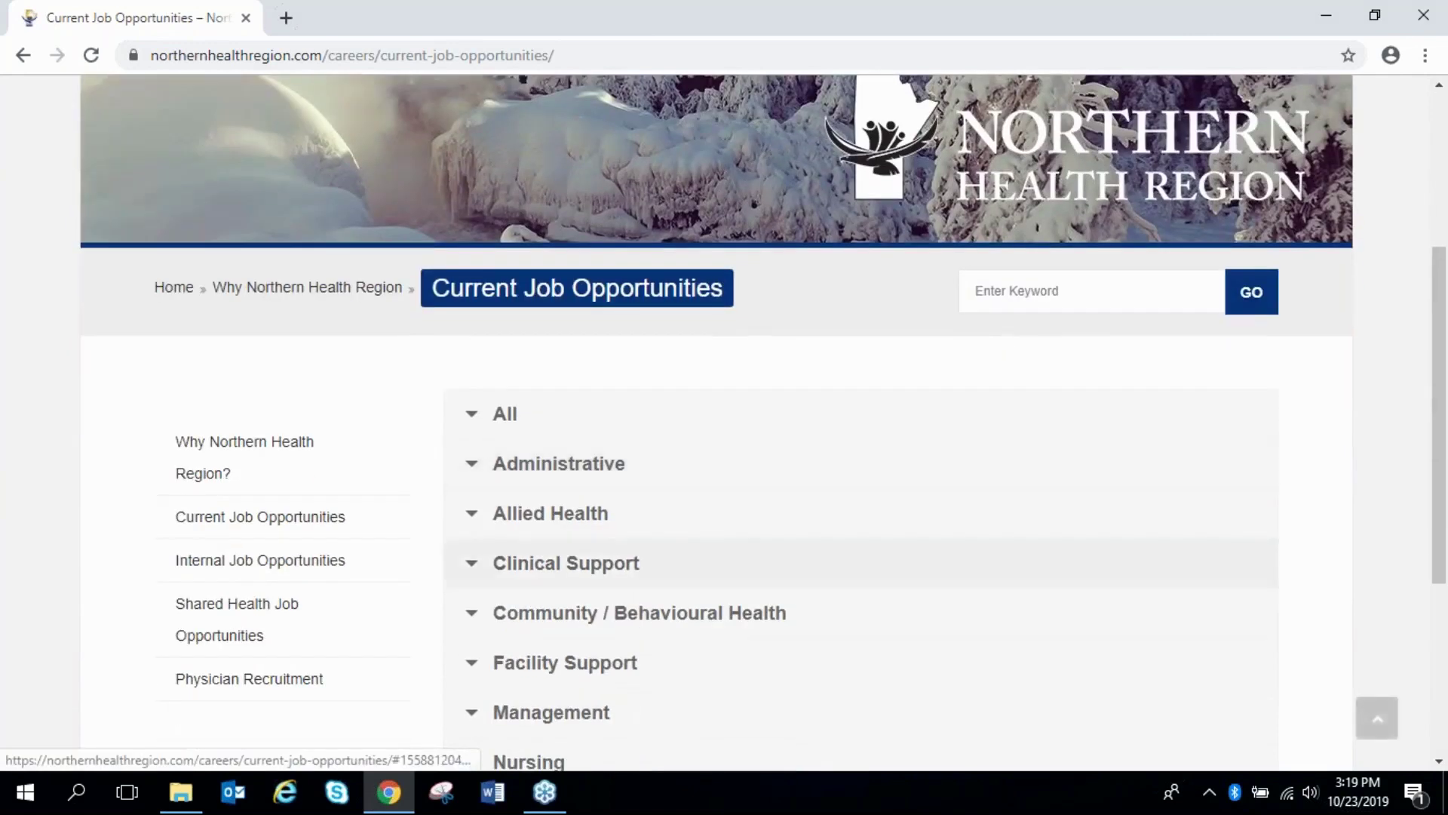
{"action": "scroll", "coordinate": [751, 562], "scroll_direction": "down", "scroll_amount": 1}
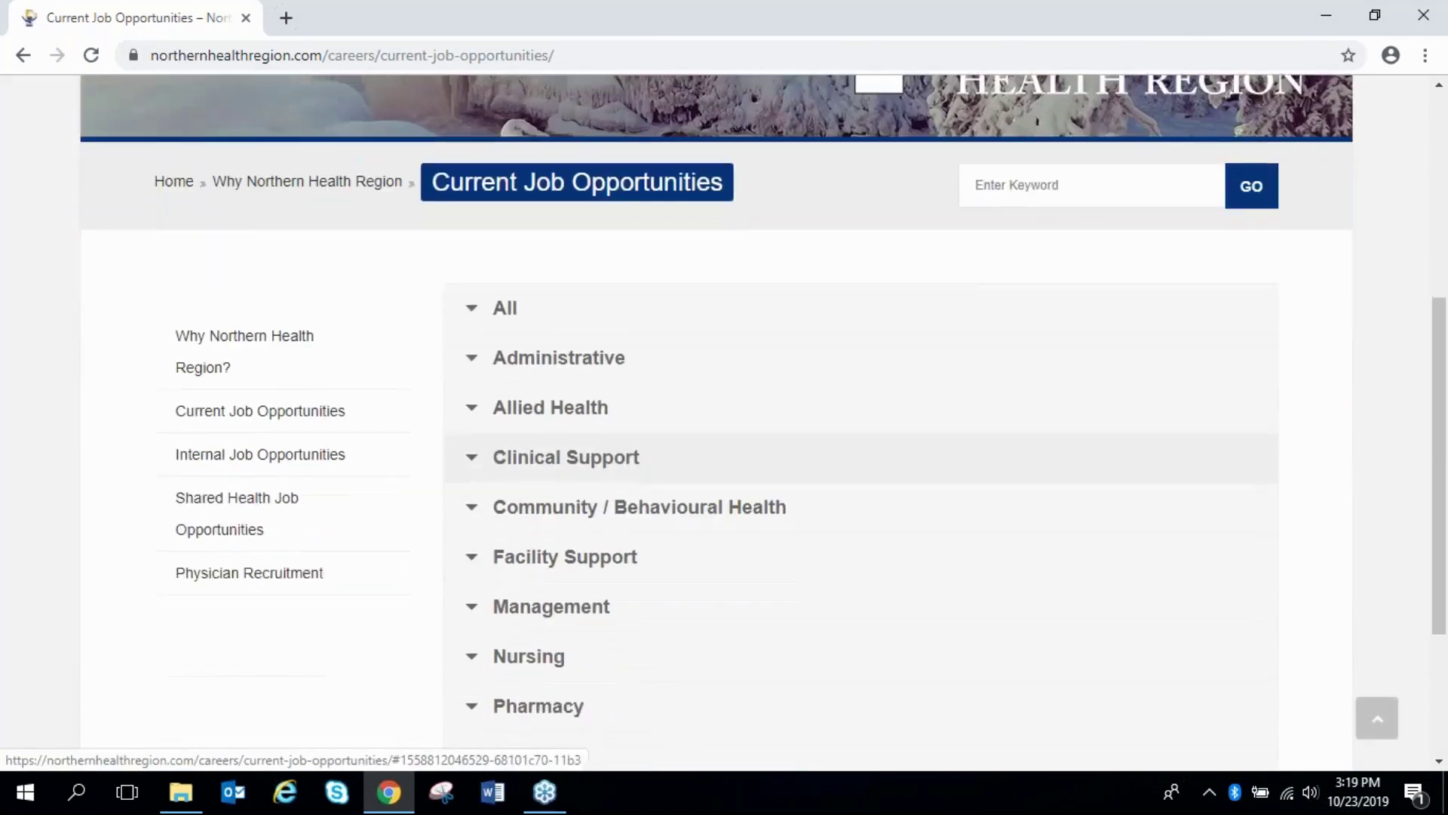
{"action": "scroll", "coordinate": [750, 559], "scroll_direction": "down", "scroll_amount": 1}
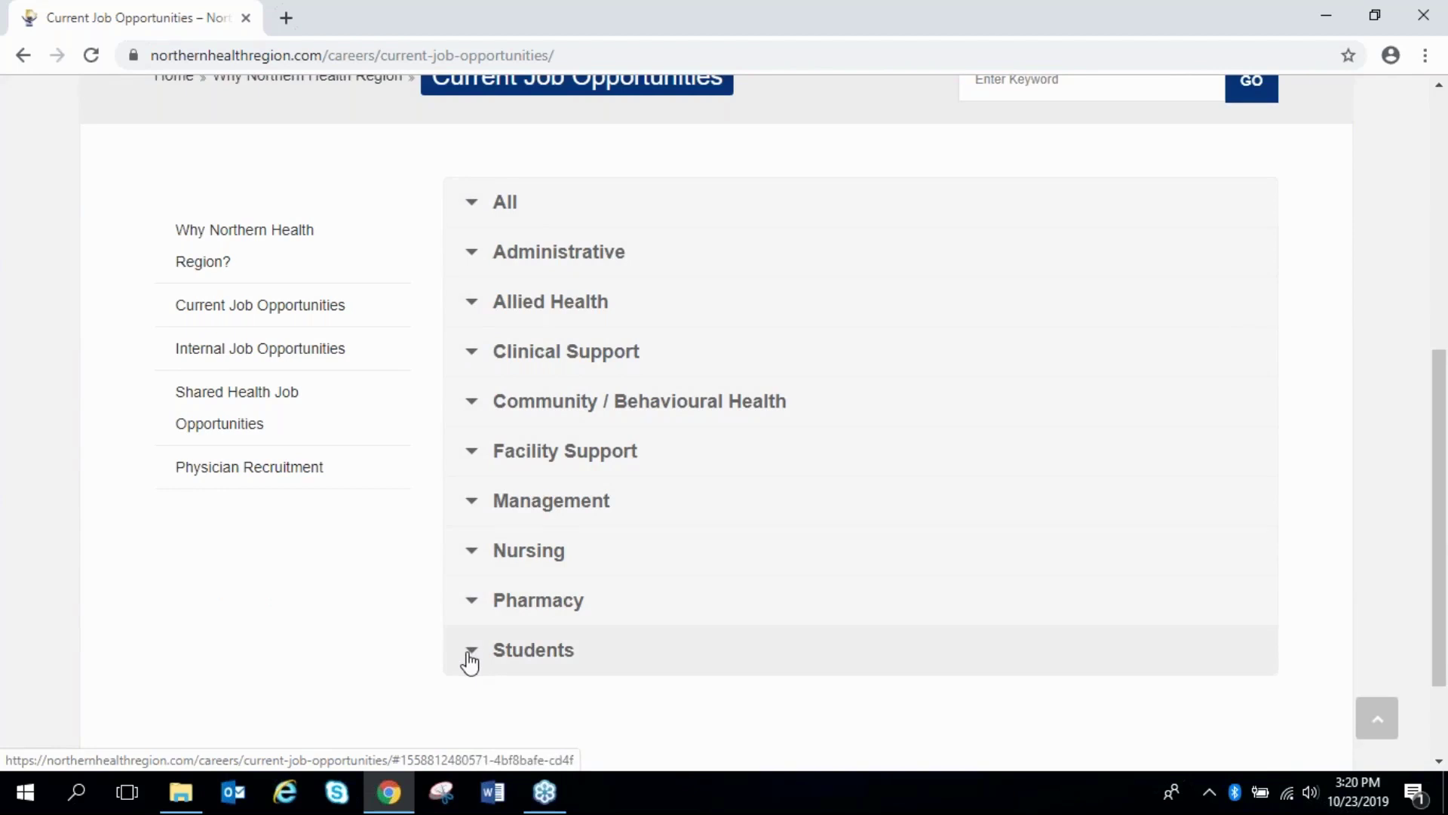
{"action": "left_click", "coordinate": [475, 451]}
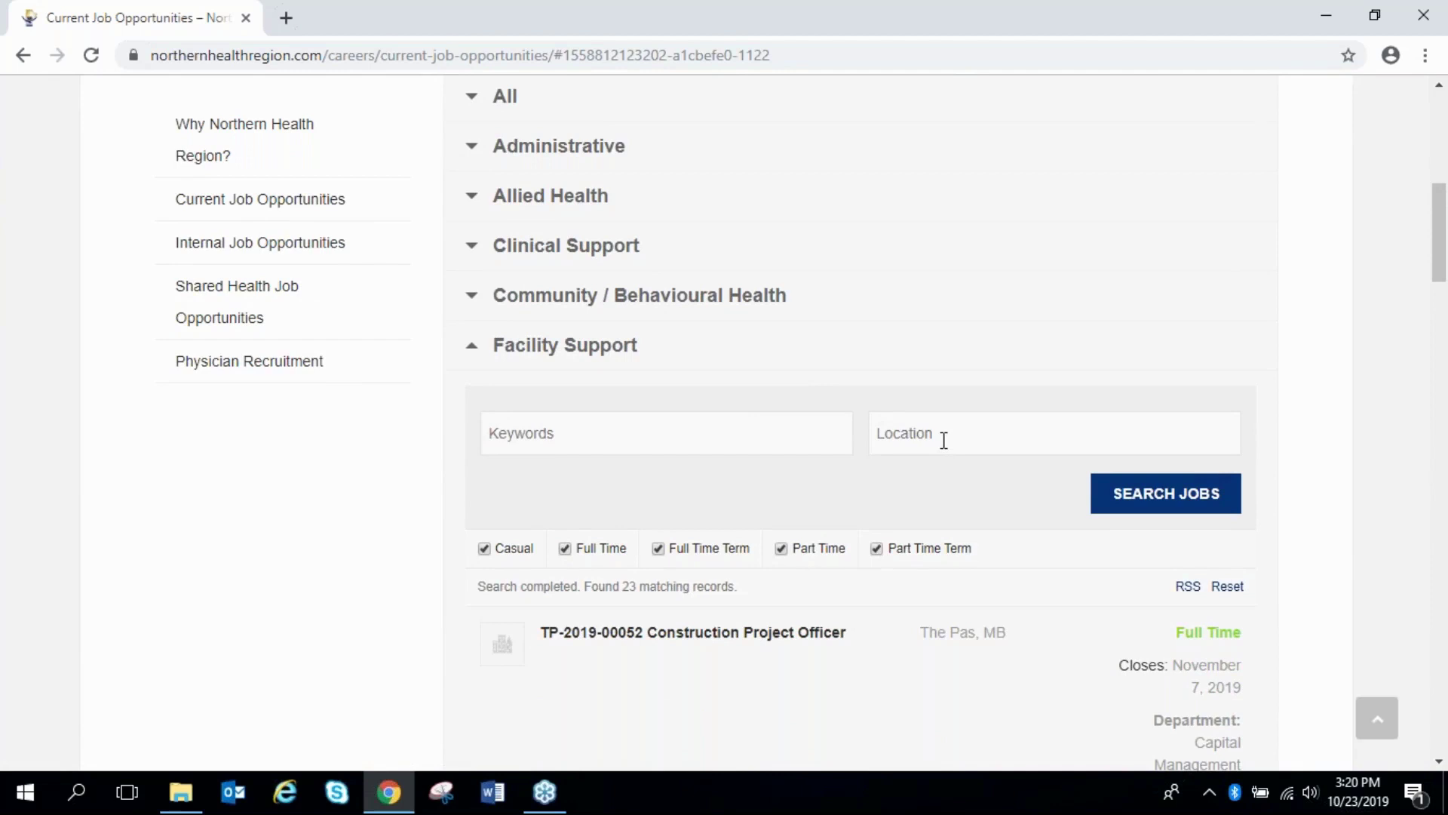
{"action": "scroll", "coordinate": [944, 441], "scroll_direction": "down", "scroll_amount": 1}
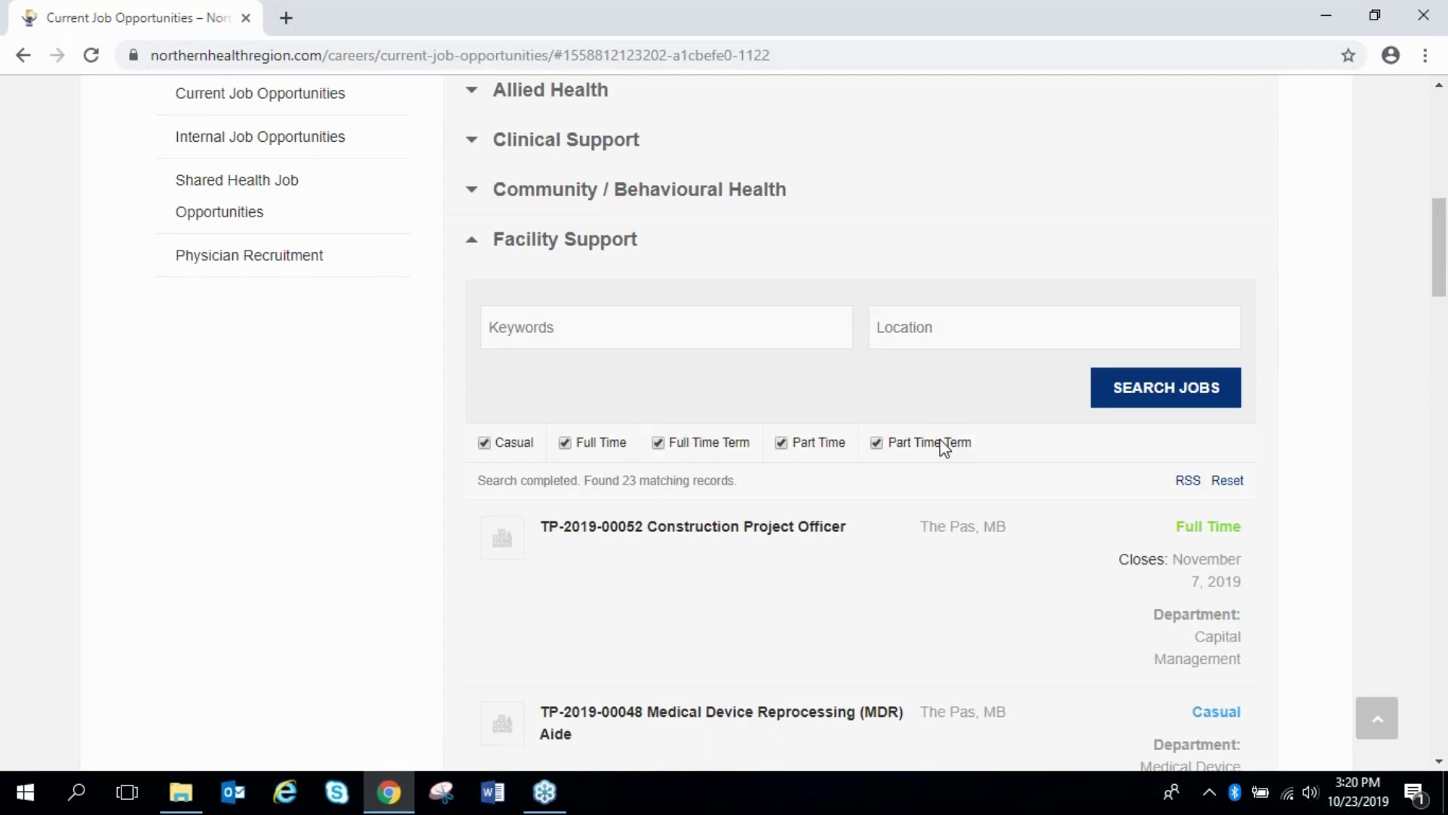
{"action": "scroll", "coordinate": [940, 439], "scroll_direction": "down", "scroll_amount": 3}
Open and read the TP-2019-00052 Construction Project Officer posting
{"action": "left_click", "coordinate": [759, 274]}
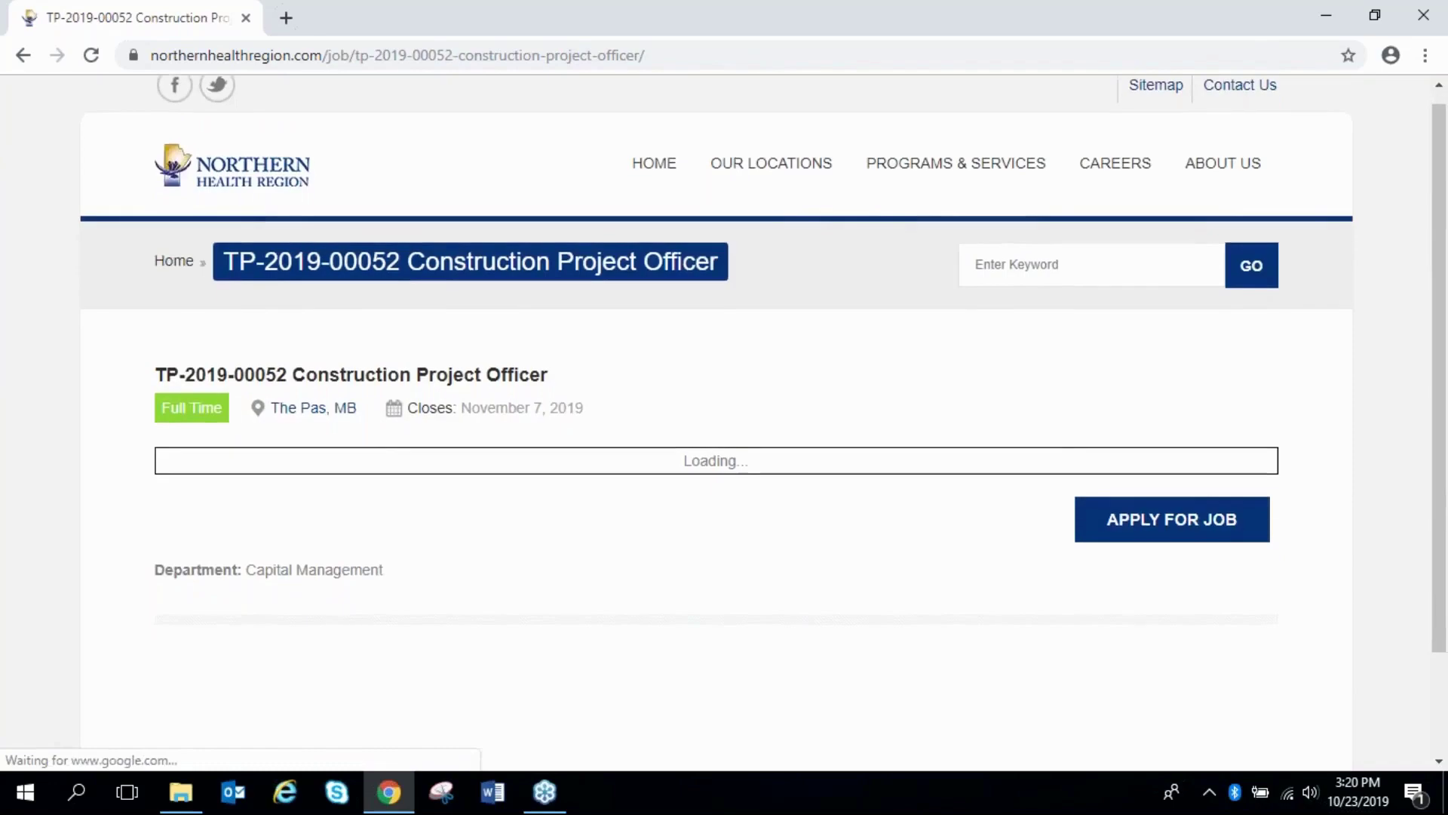
{"action": "scroll", "coordinate": [724, 423], "scroll_direction": "down", "scroll_amount": 2}
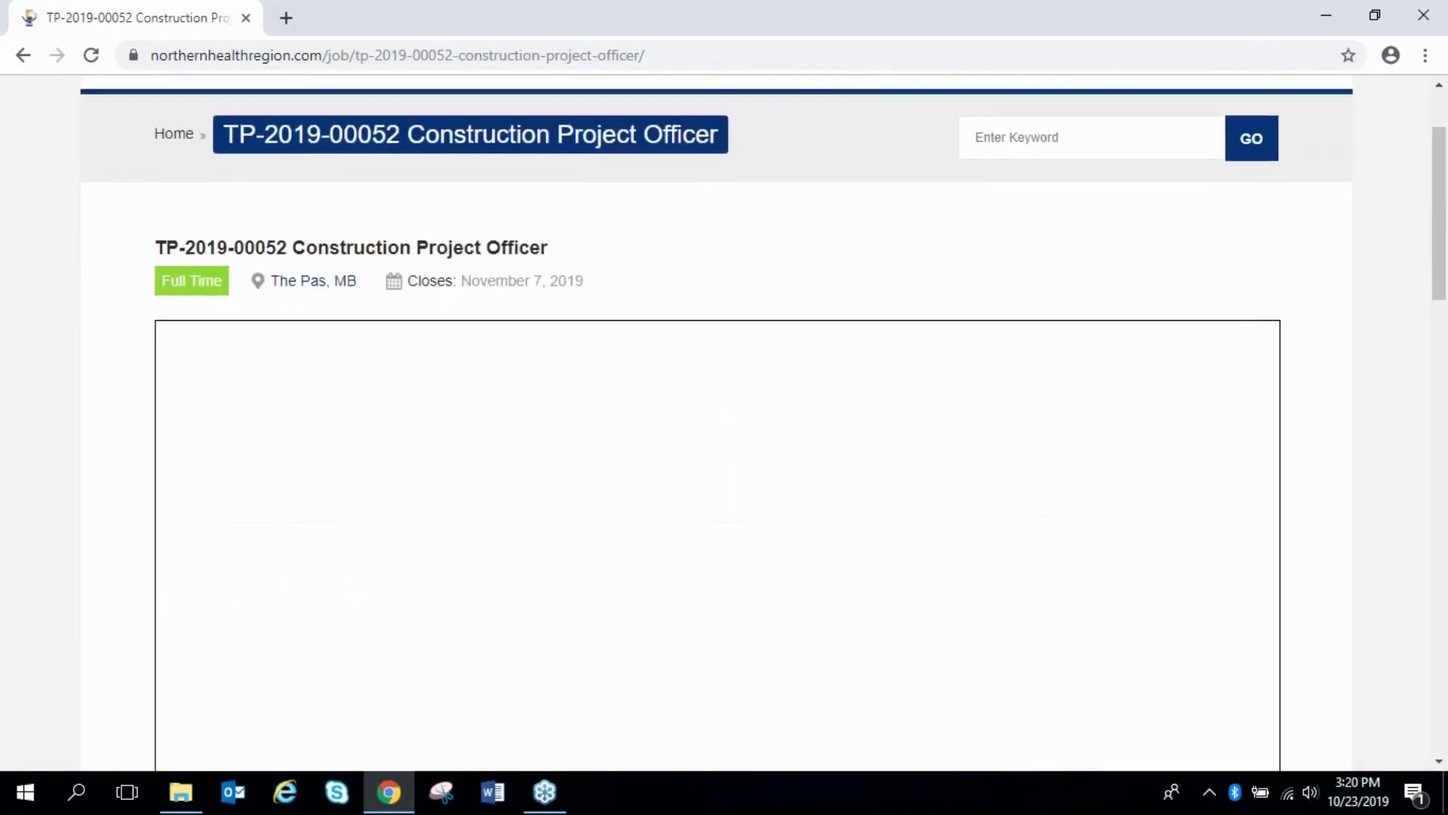
{"action": "scroll", "coordinate": [724, 422], "scroll_direction": "down", "scroll_amount": 15}
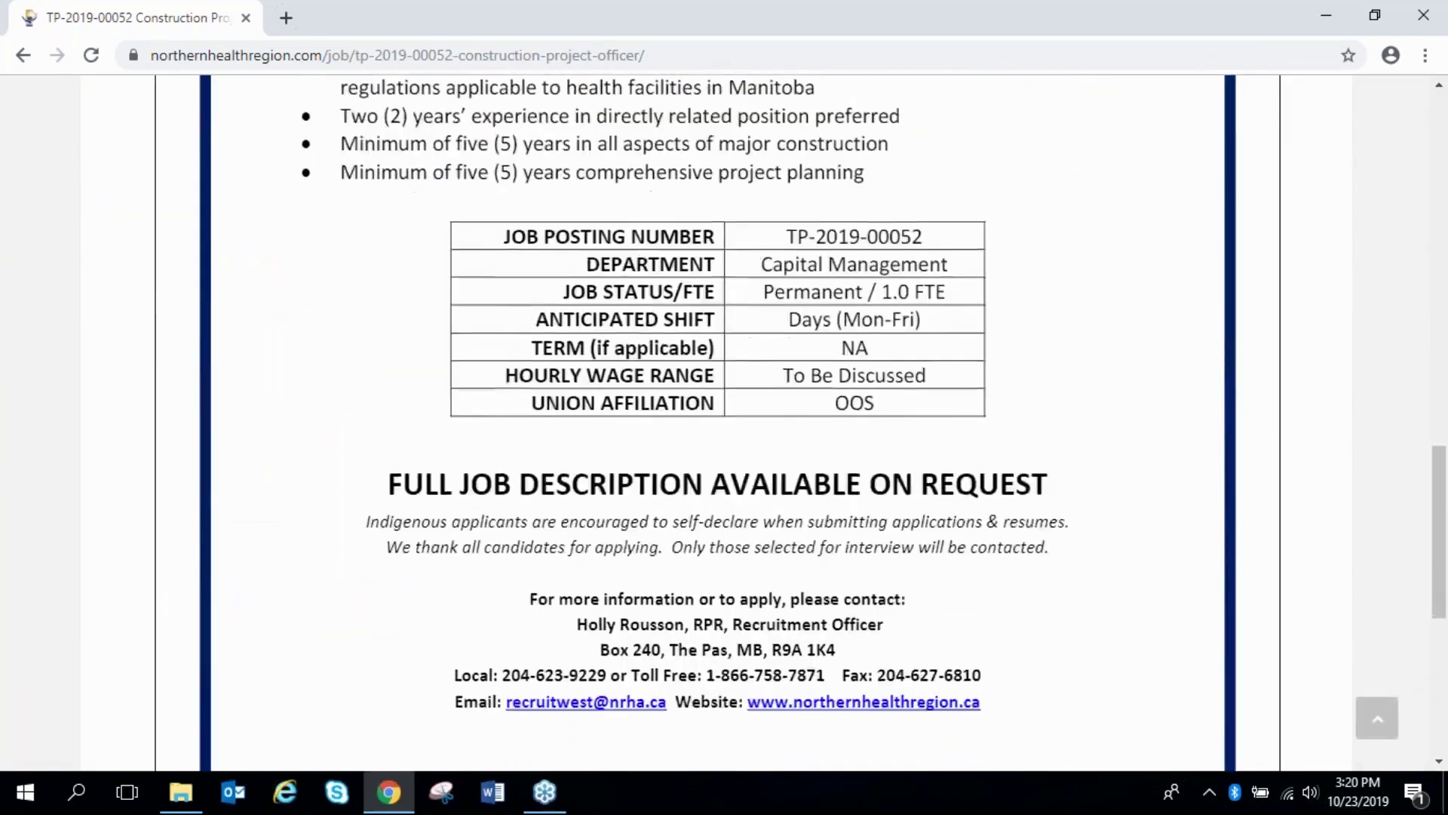
{"action": "scroll", "coordinate": [970, 430], "scroll_direction": "down", "scroll_amount": 5}
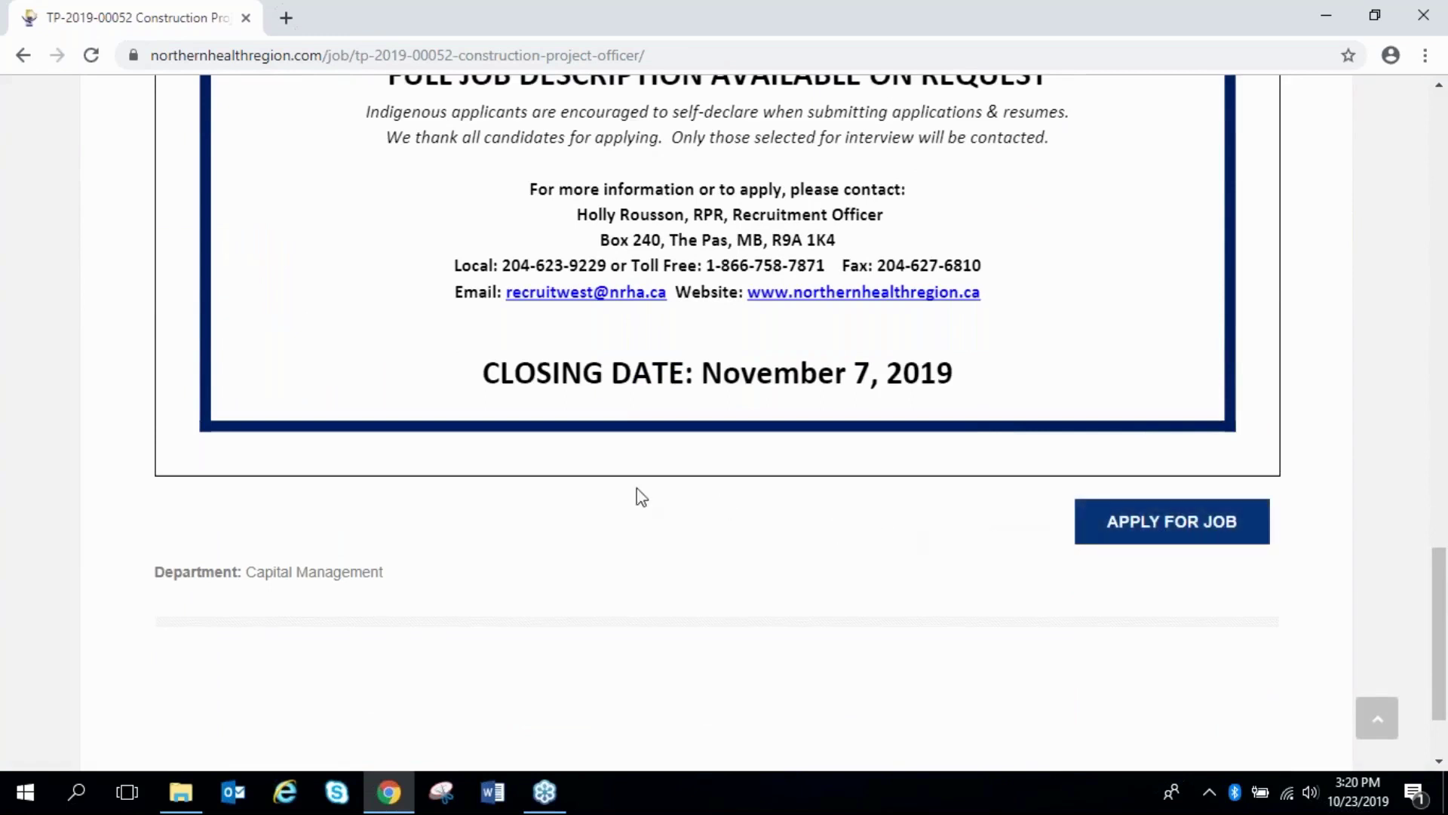
{"action": "mouse_move", "coordinate": [544, 456]}
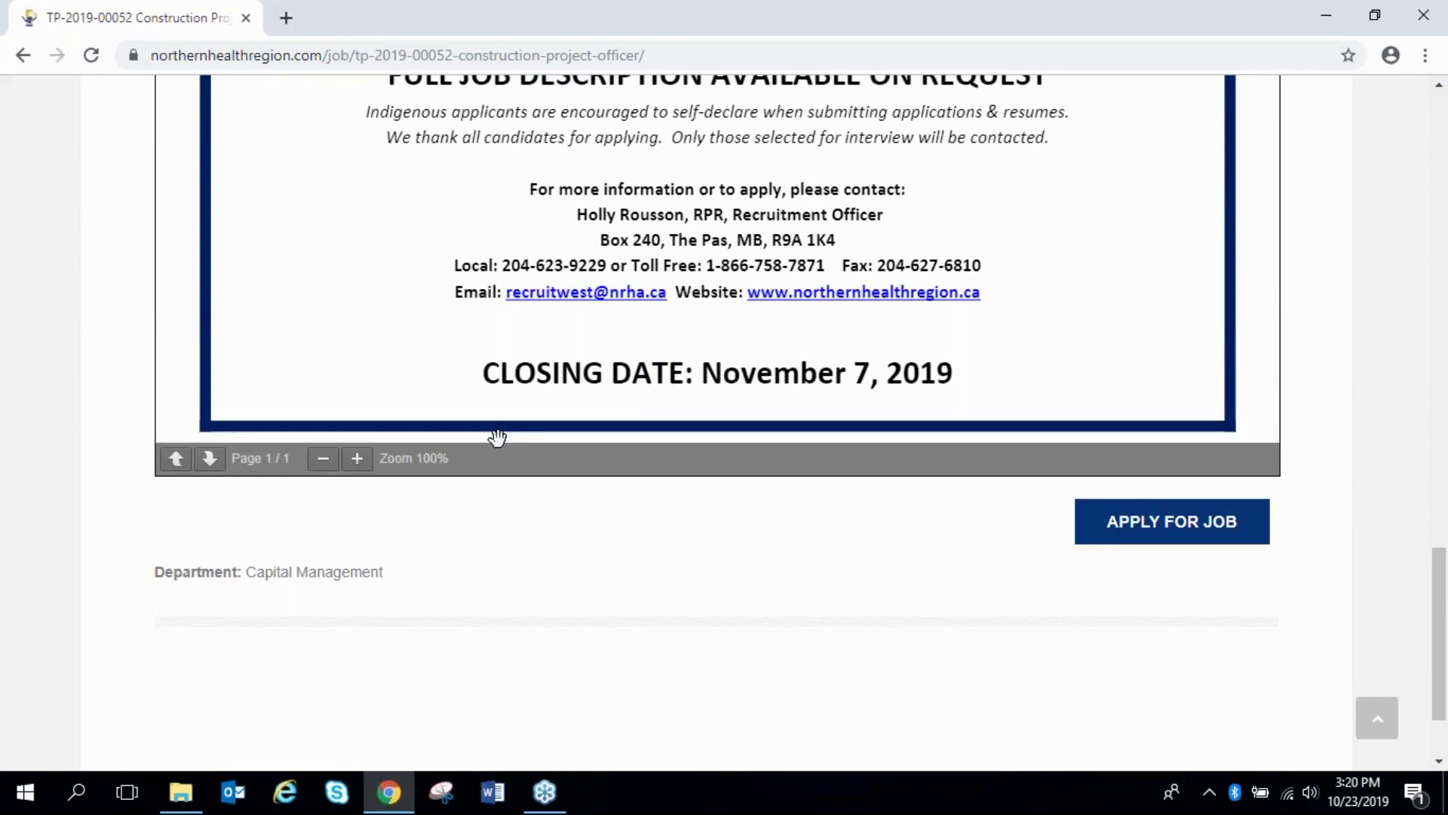
In a new tab, load the Northern Health Region Intranet login page from Bookmarks
{"action": "left_click", "coordinate": [286, 18]}
{"action": "left_click", "coordinate": [1425, 55]}
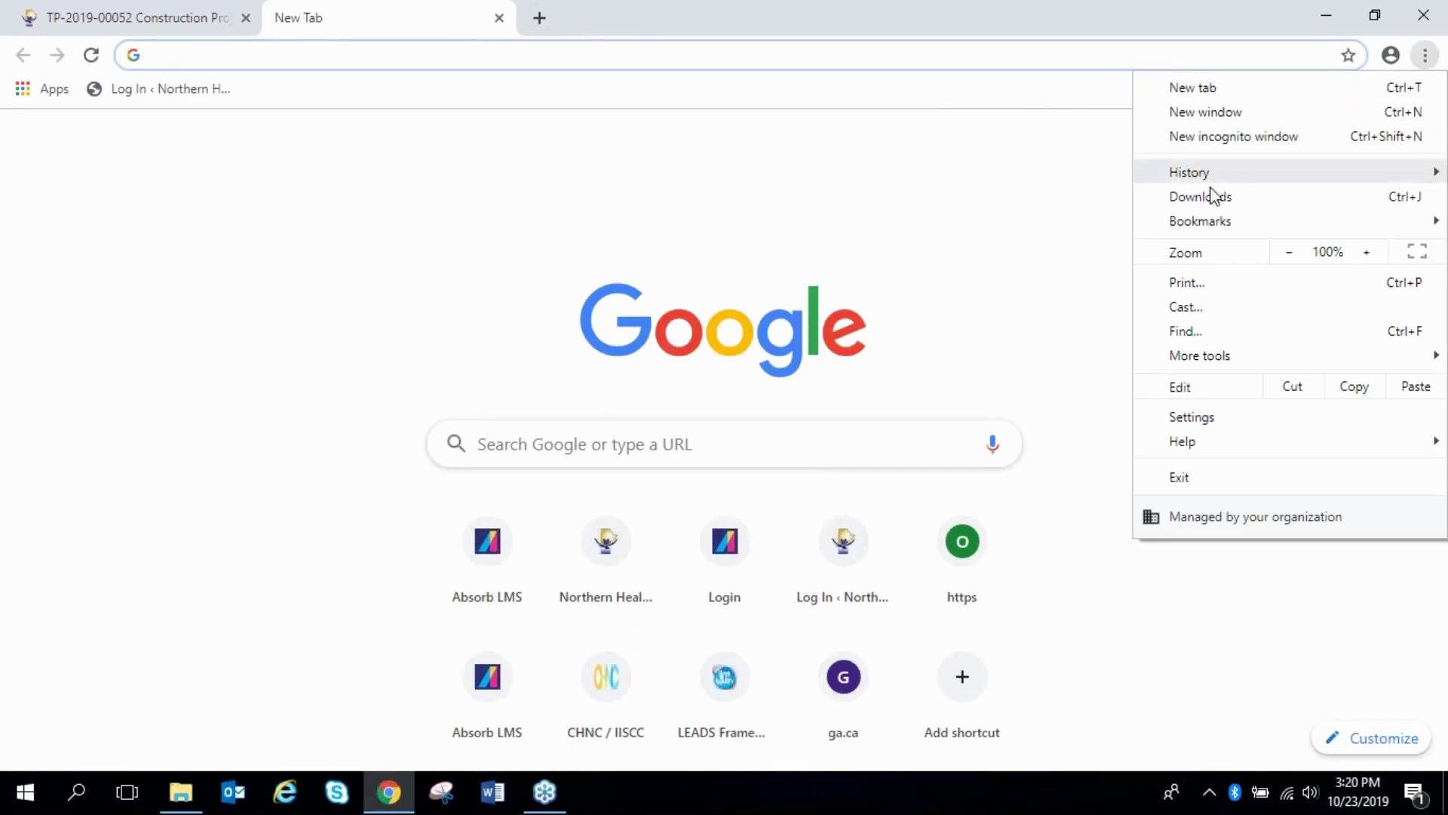
{"action": "mouse_move", "coordinate": [1188, 228]}
{"action": "left_click", "coordinate": [803, 367]}
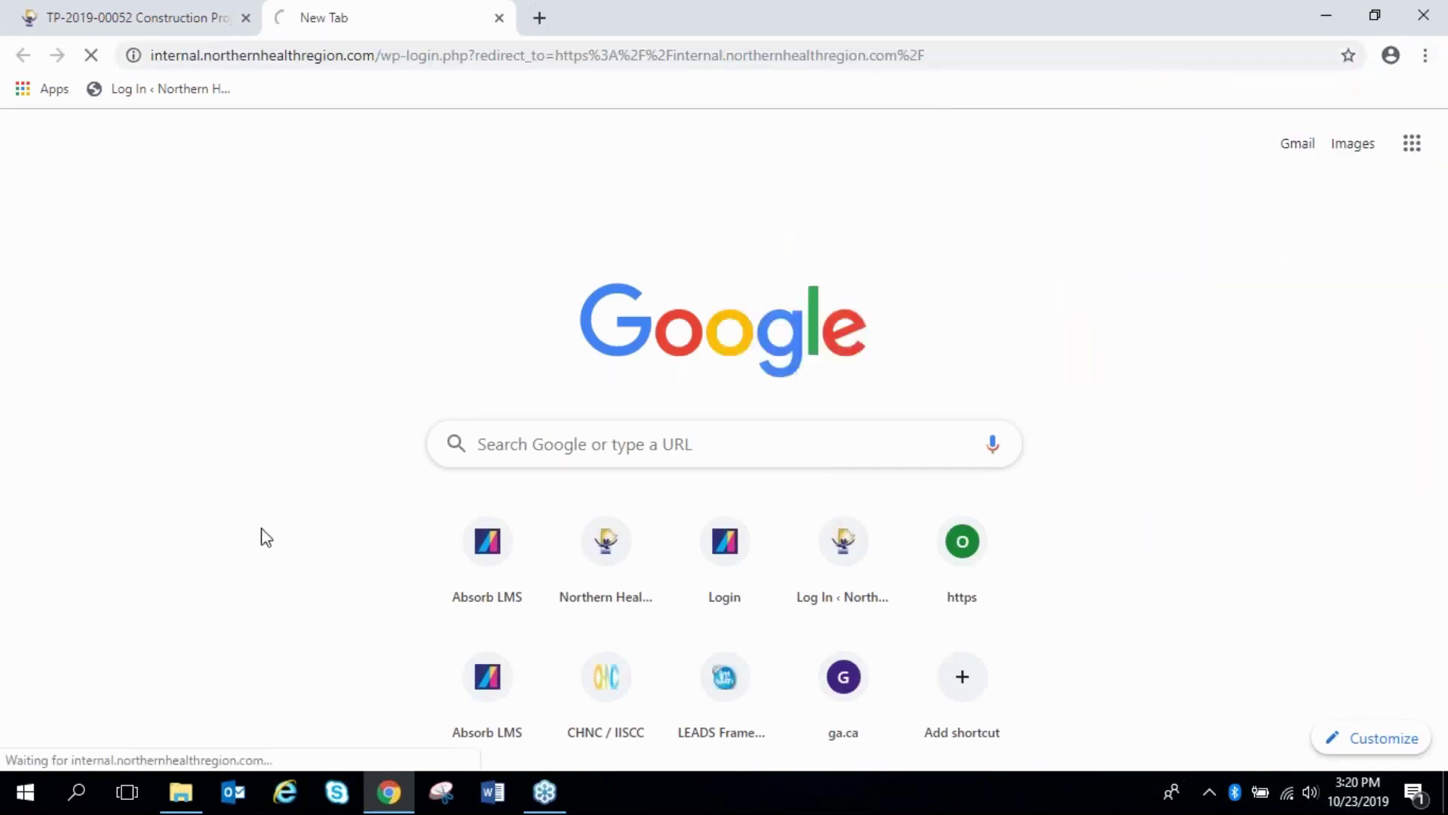